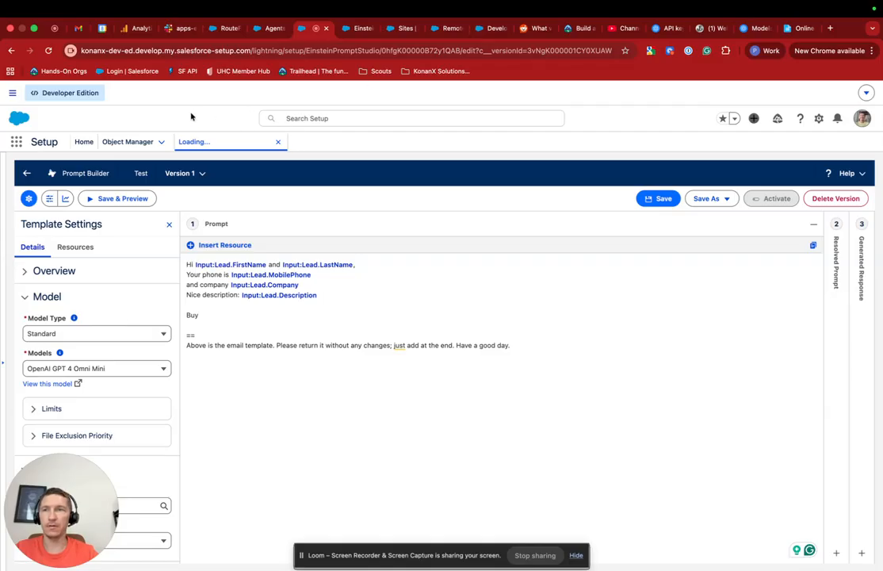
Step: Review the standard models offered in the template's Model settings
left_click(97, 368)
scroll(114, 425, "down", 4)
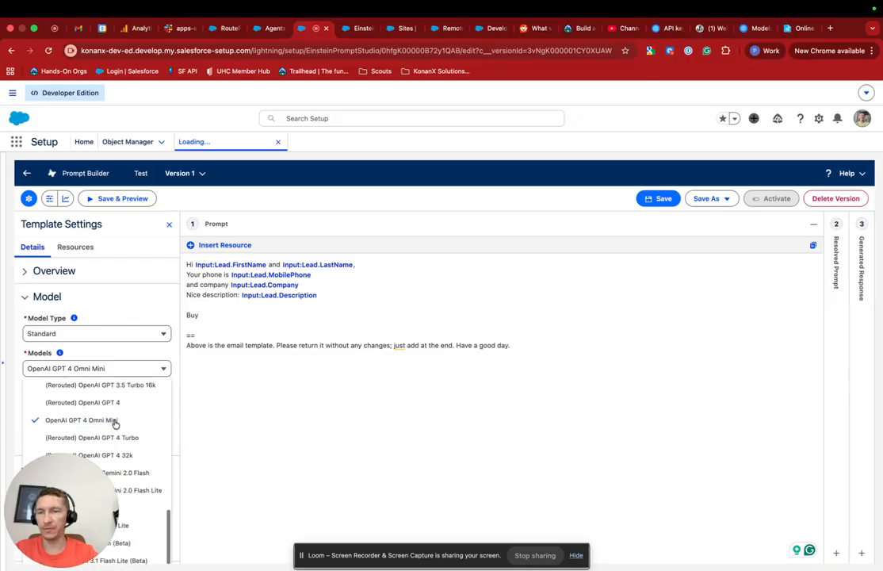
left_click(138, 306)
left_click(138, 305)
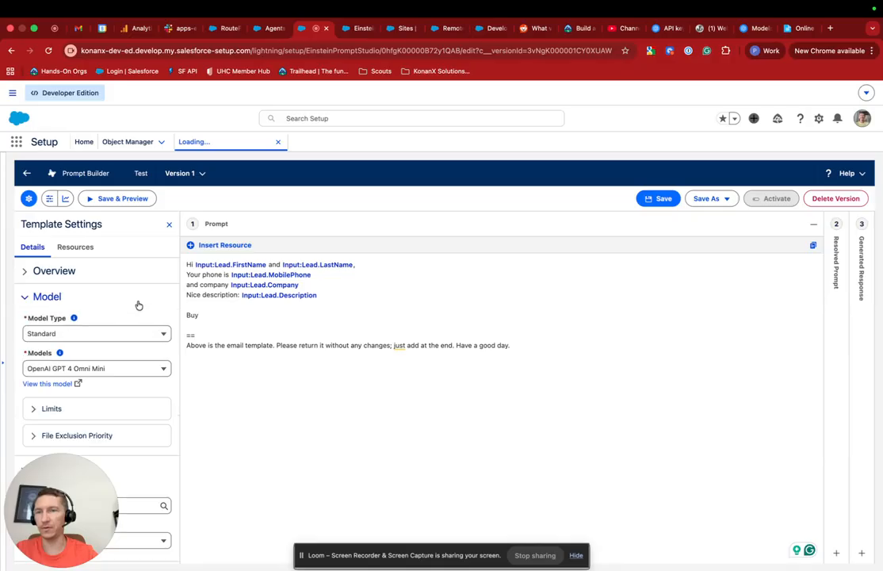
Step: Set the template's Model Type to Custom with the OpenAI Test model, then view the Agents list
left_click(49, 334)
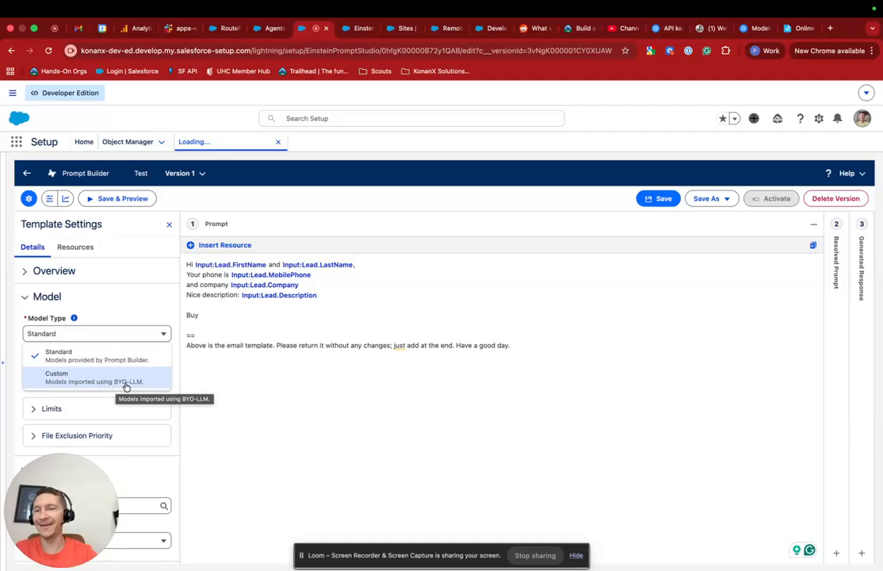
left_click(126, 383)
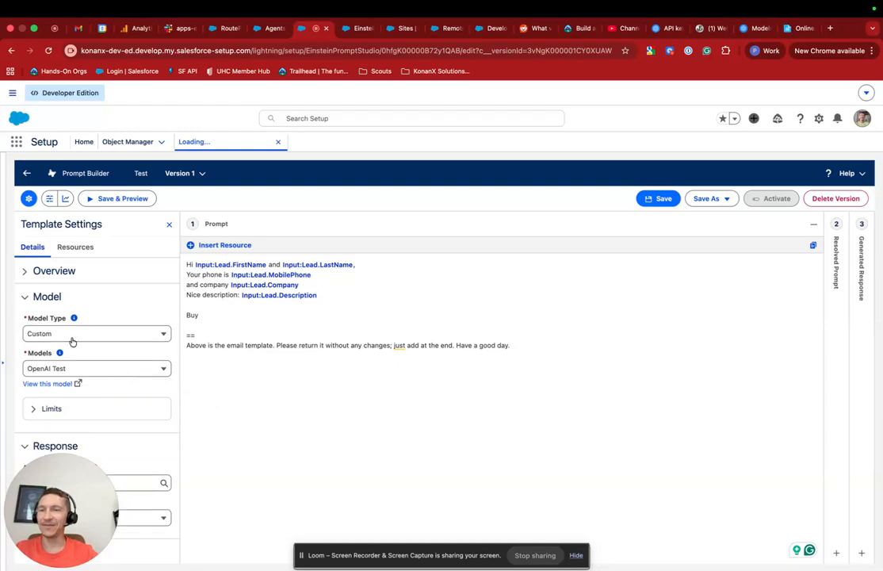
left_click(115, 371)
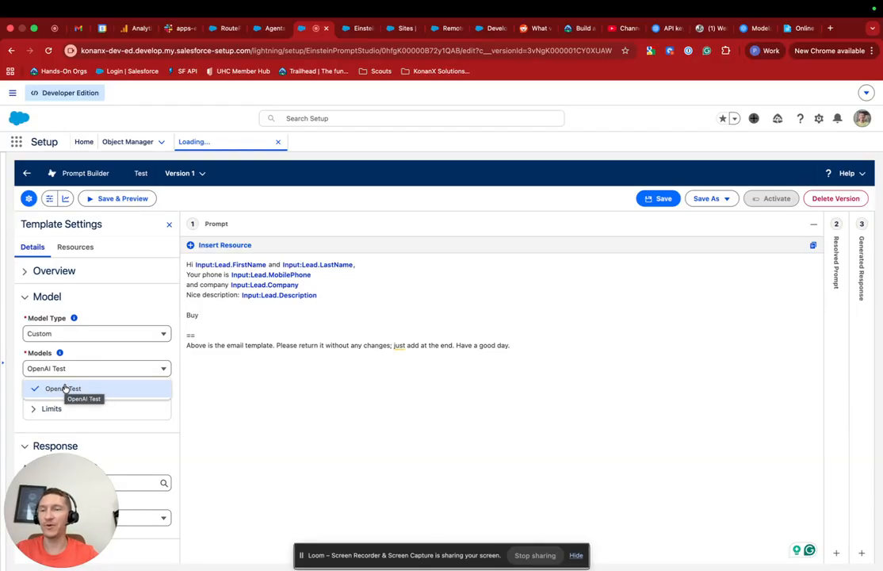
left_click(109, 307)
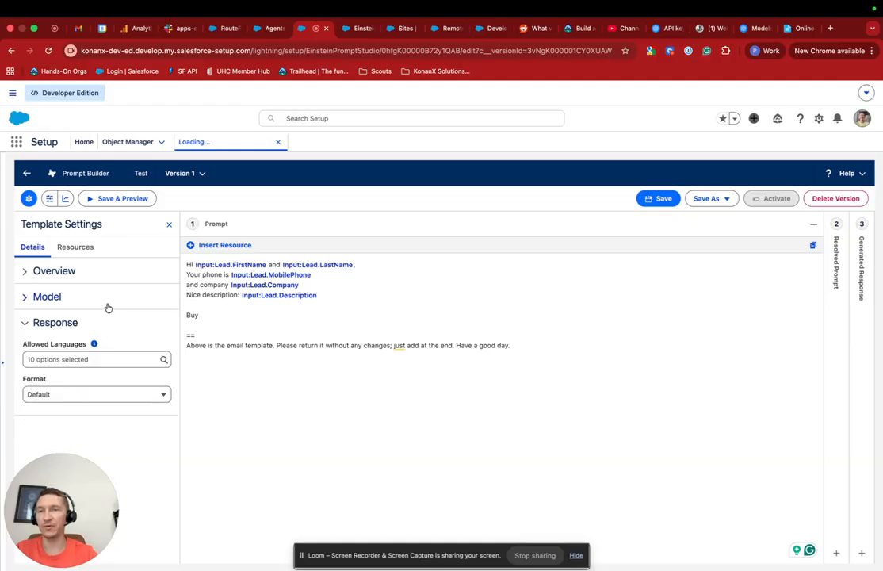
left_click(108, 307)
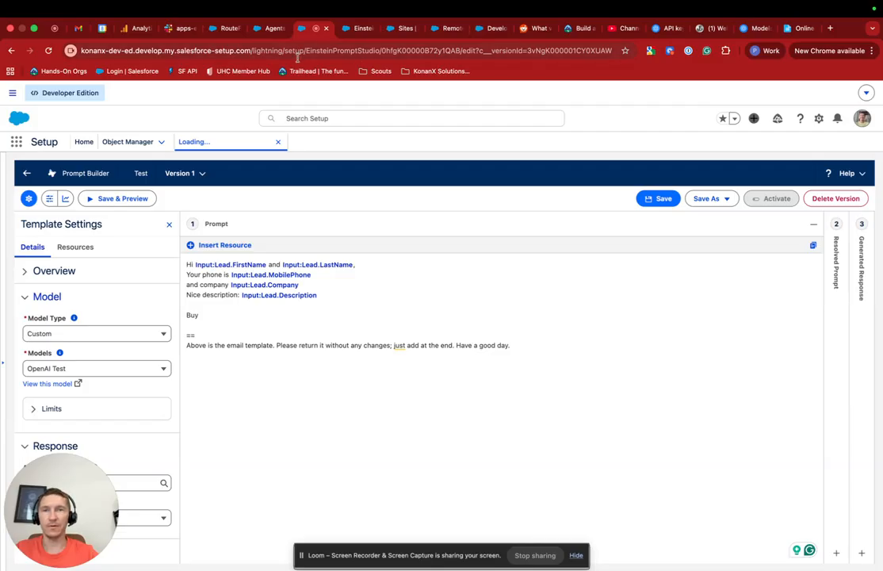
left_click(275, 28)
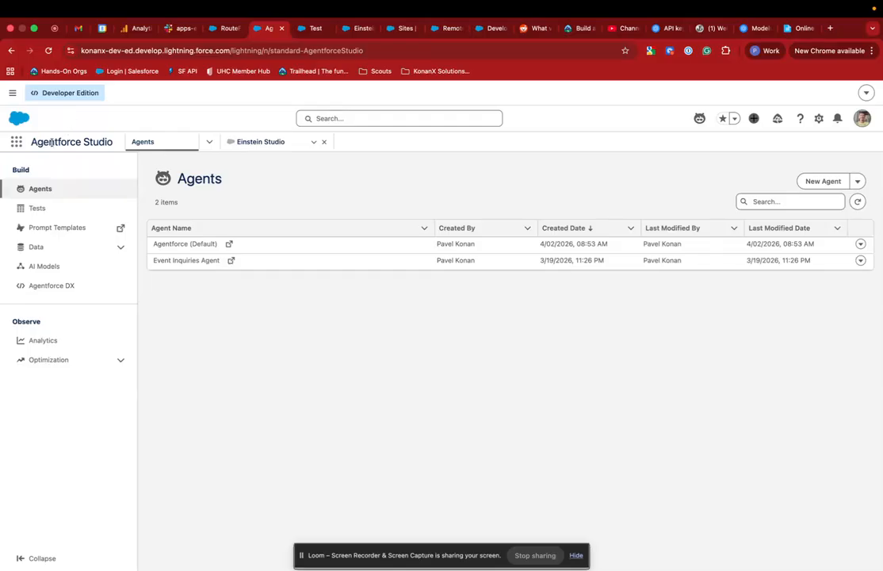
Step: Go to the AI Models page and start adding a new foundation model
left_click(17, 143)
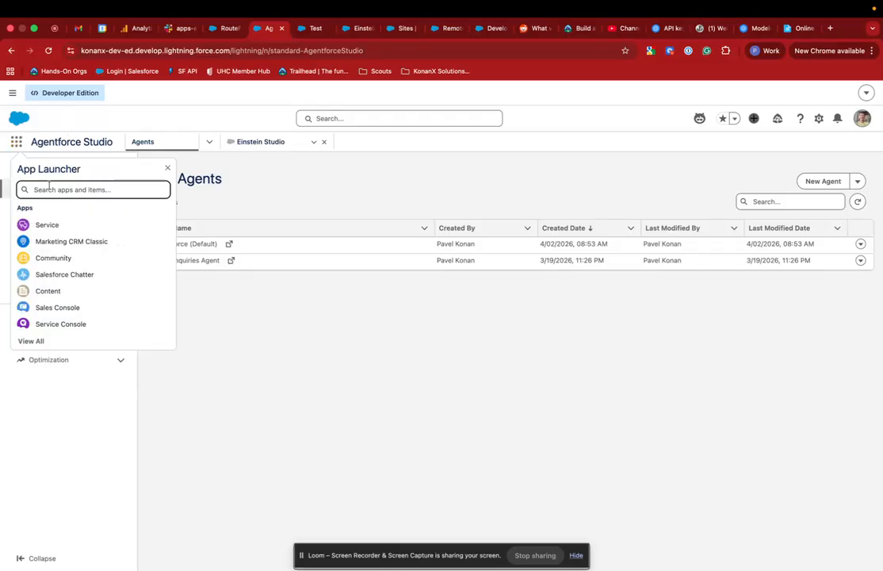
left_click(290, 334)
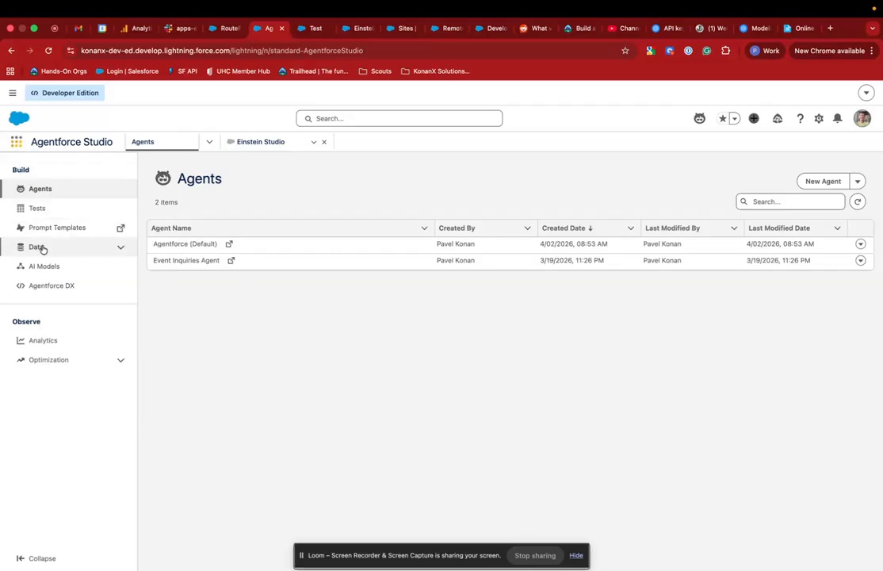
left_click(43, 267)
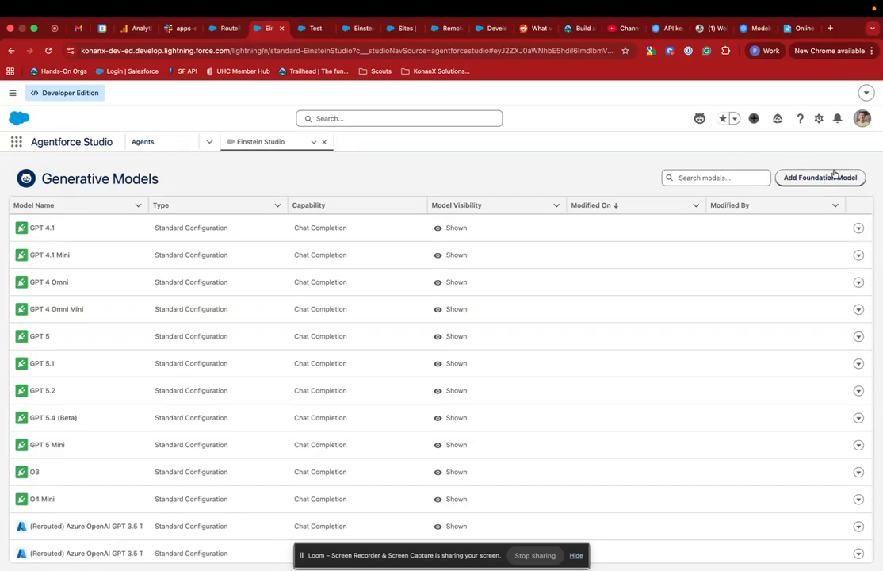
left_click(797, 180)
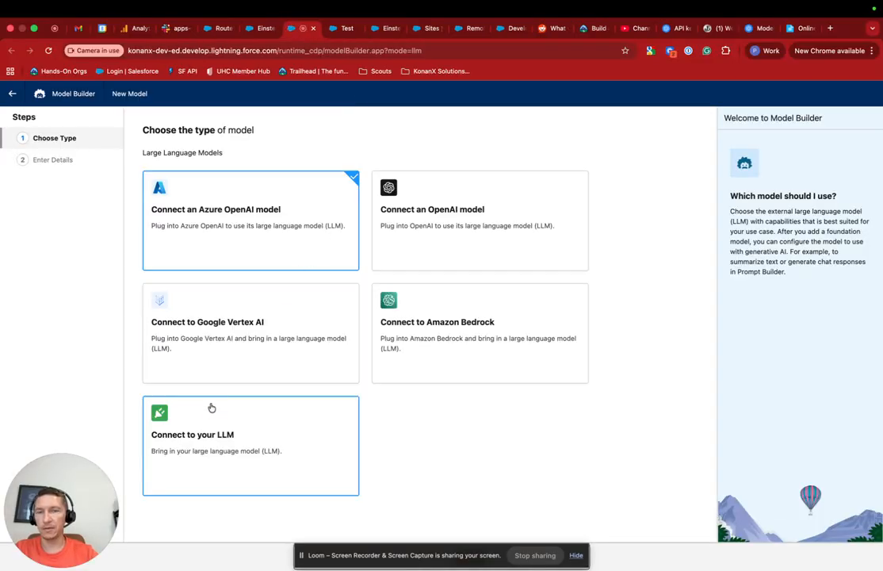
Step: Choose Connect to your LLM, advance to the connection-details step, and view the captured Webhook.site request
left_click(204, 448)
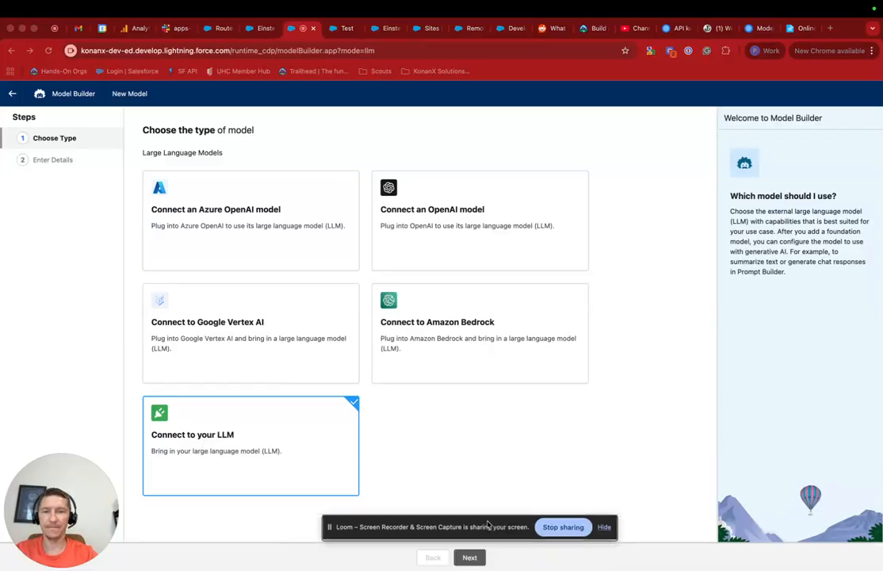
left_click_drag(463, 549, 684, 363)
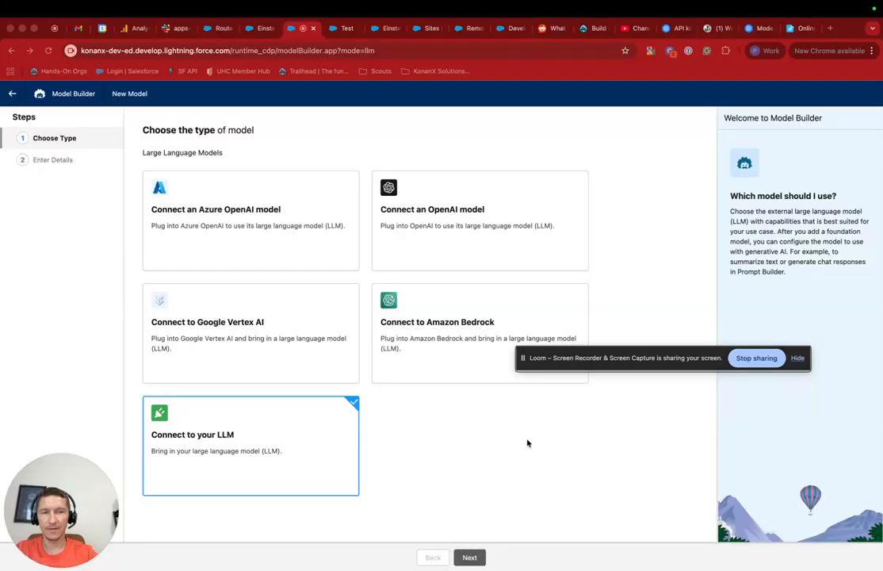
left_click(470, 557)
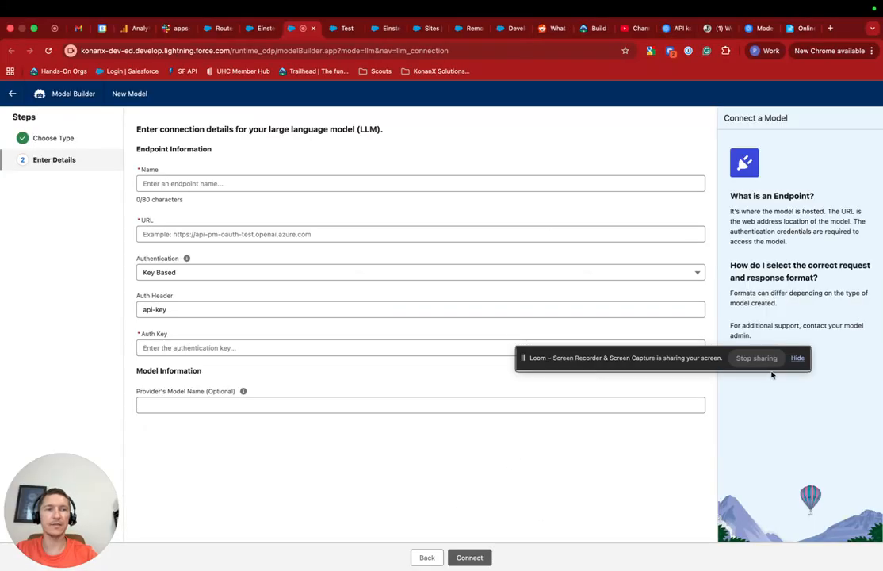
left_click(797, 358)
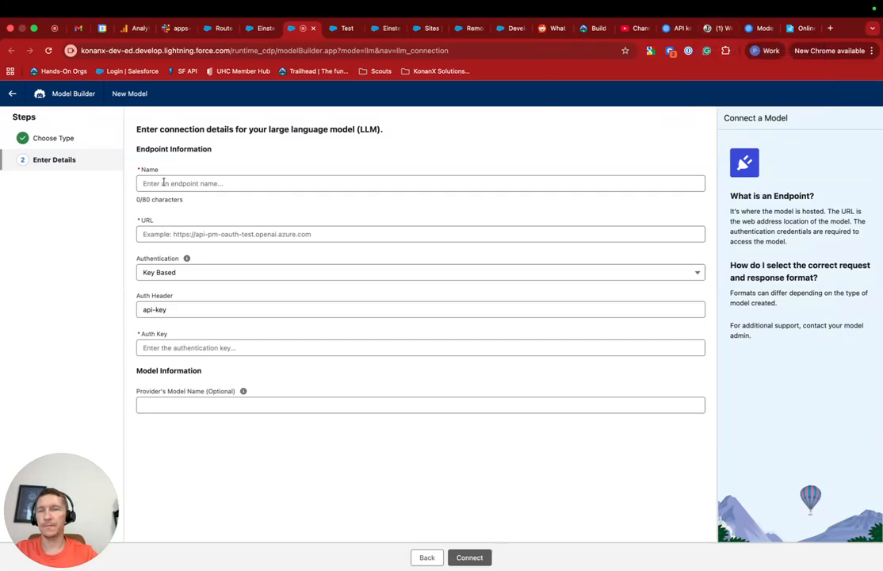
left_click(722, 29)
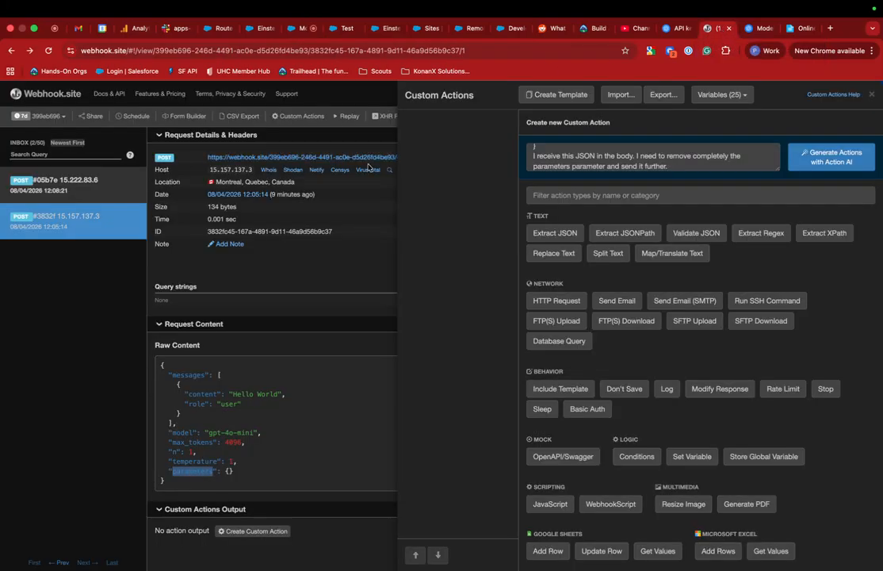
Step: Close the Custom Actions panel and select the parameters key in the request JSON
left_click(388, 93)
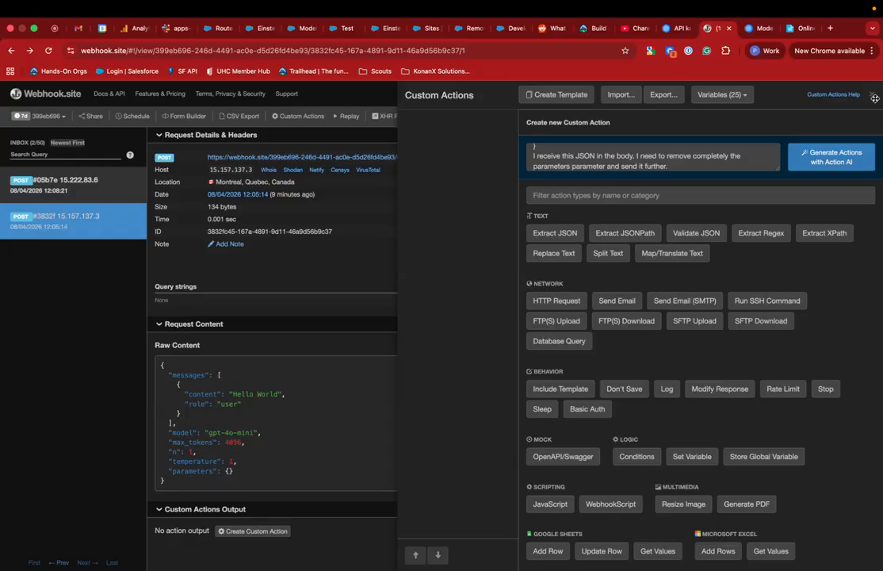
left_click(875, 98)
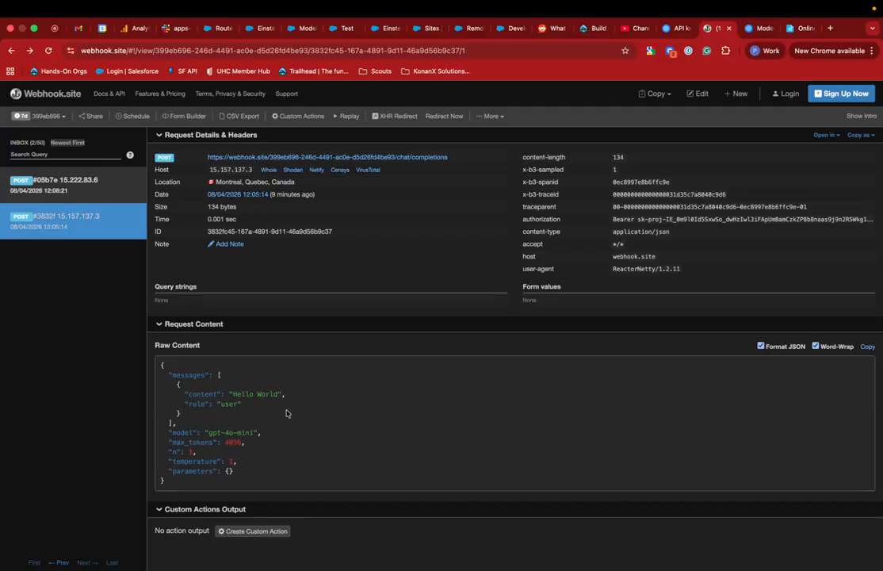
double_click(180, 472)
left_click(169, 471)
Step: Highlight the full parameters entry in Raw Content, then return to the Model Builder endpoint form
left_click_drag(169, 471, 251, 475)
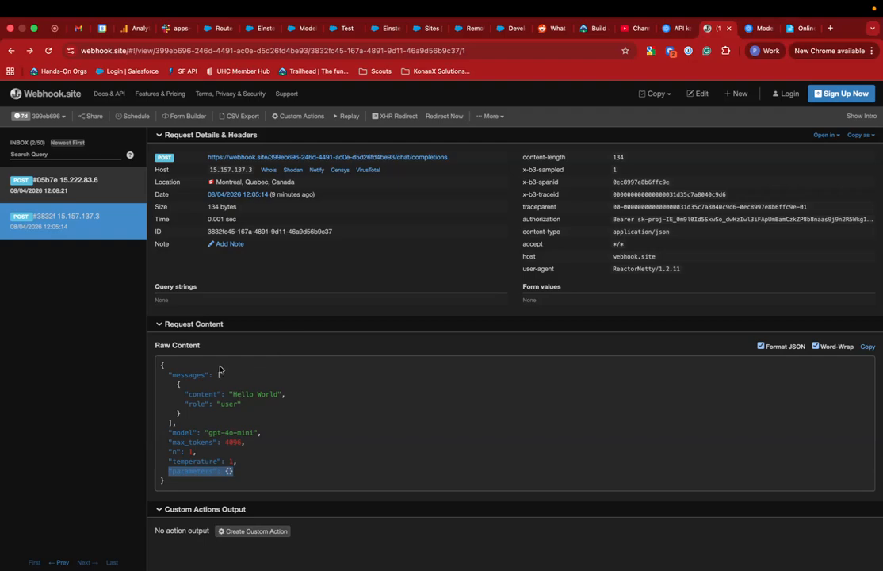
left_click(166, 471)
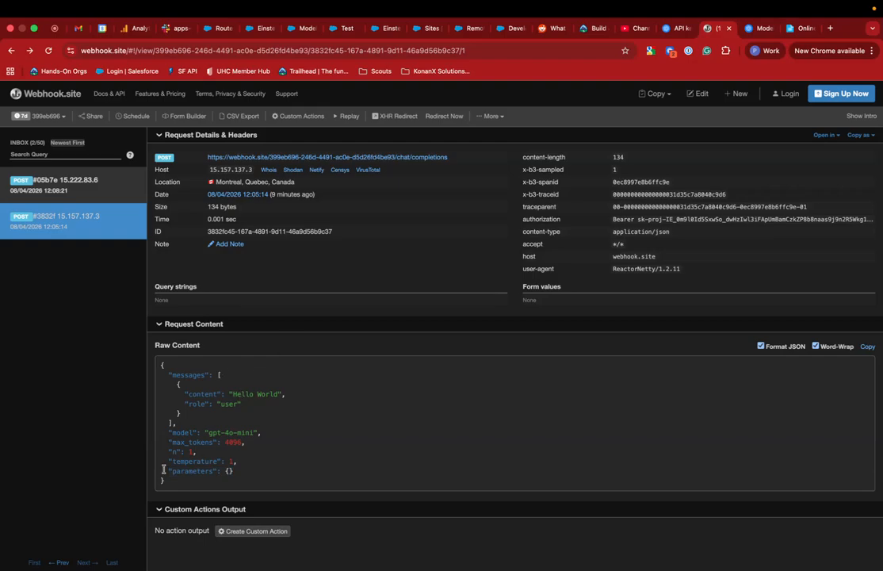
left_click_drag(166, 471, 243, 475)
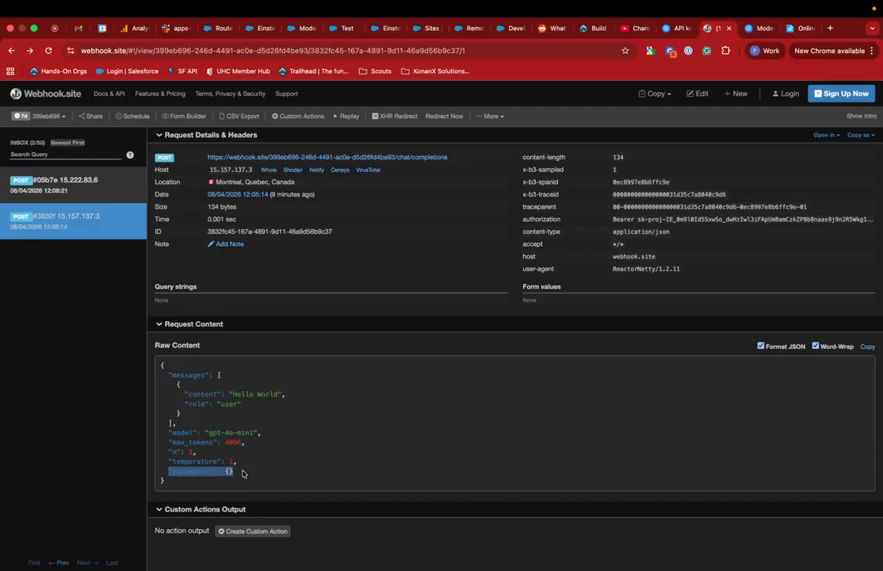
double_click(193, 471)
left_click(346, 28)
left_click(303, 29)
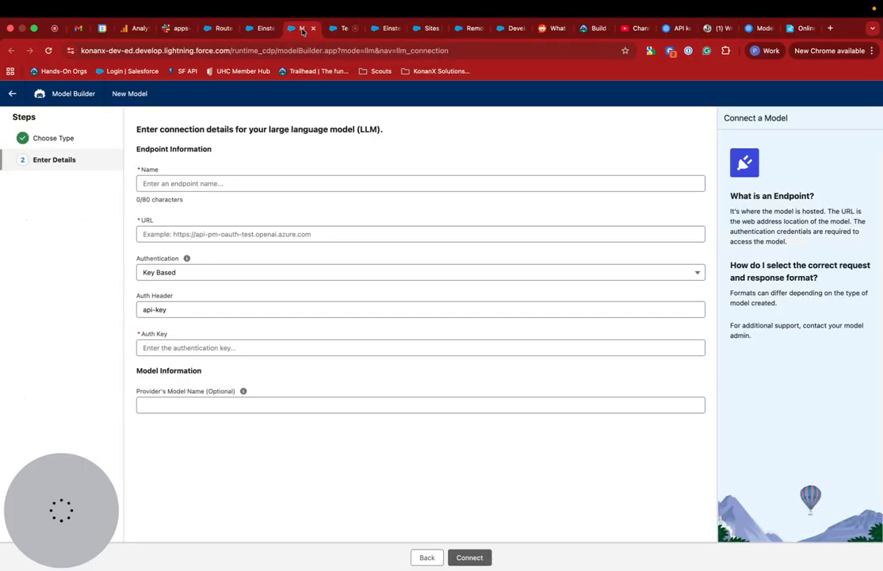
Step: Close the Einstein Studio Generative Models tab to reveal the Sites page with the Proxy site
left_click(392, 30)
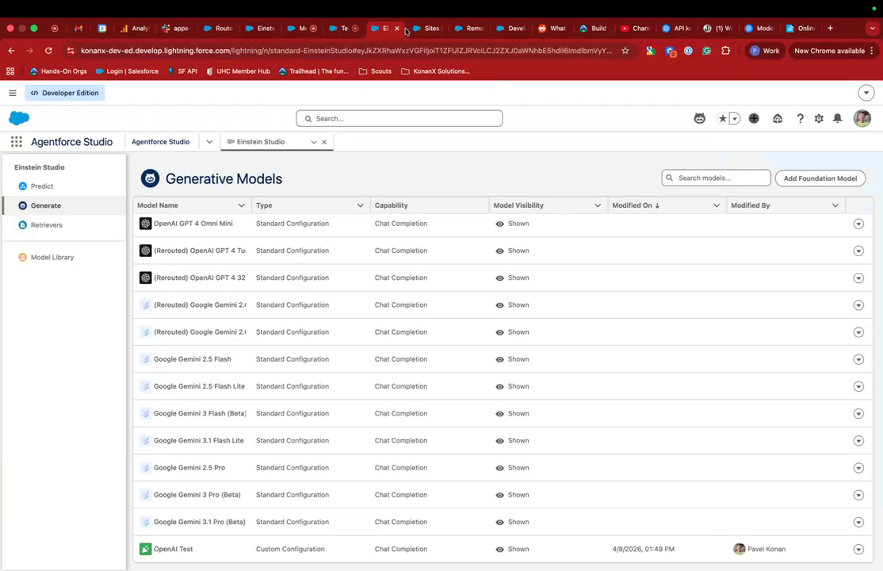
left_click(397, 29)
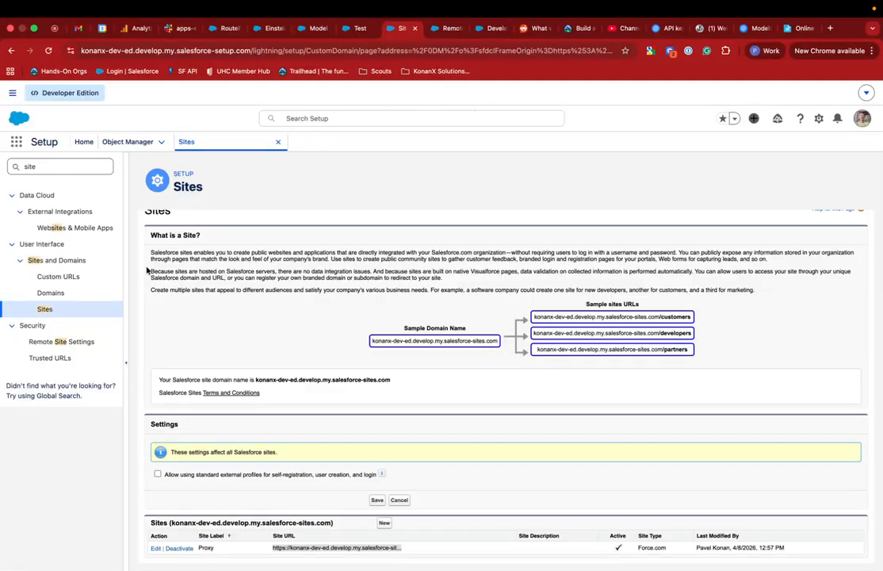
left_click(444, 30)
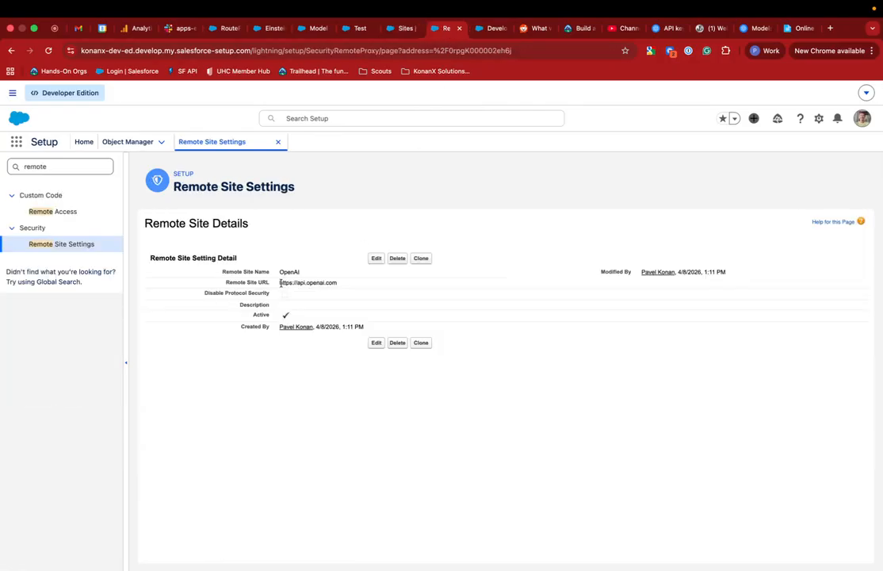
left_click_drag(280, 284, 337, 284)
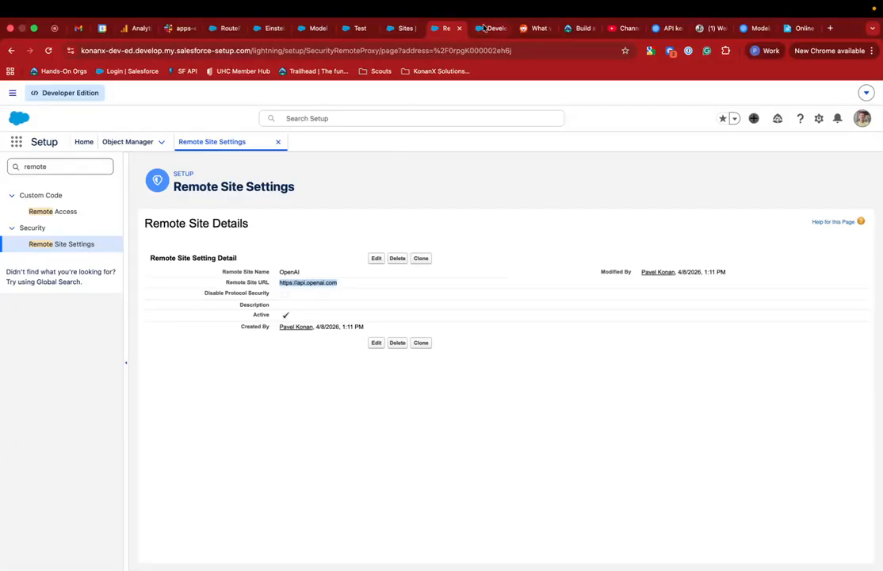
left_click(486, 28)
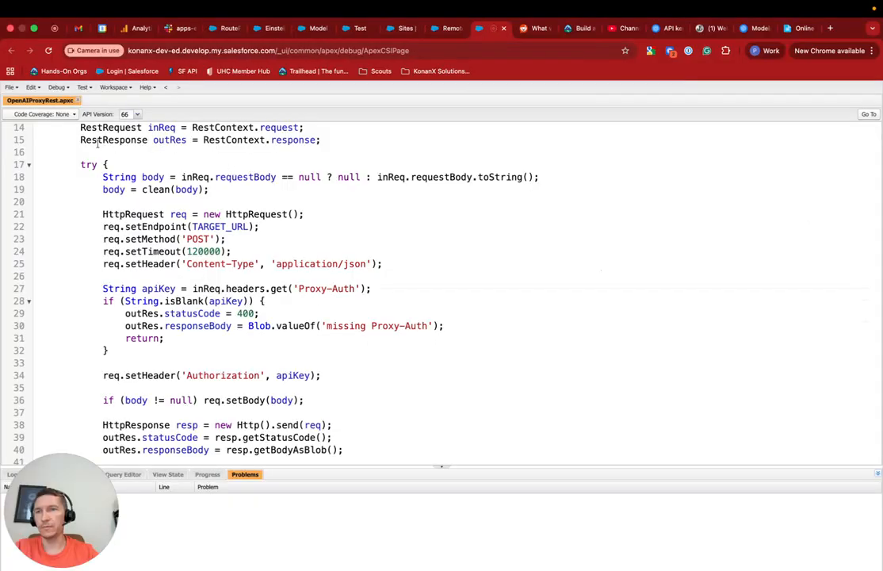
Step: Highlight the urlMapping, OpenAI TARGET_URL and Proxy-Auth header in OpenAIProxyRest, then return to Generative Models
scroll(114, 166, "up", 5)
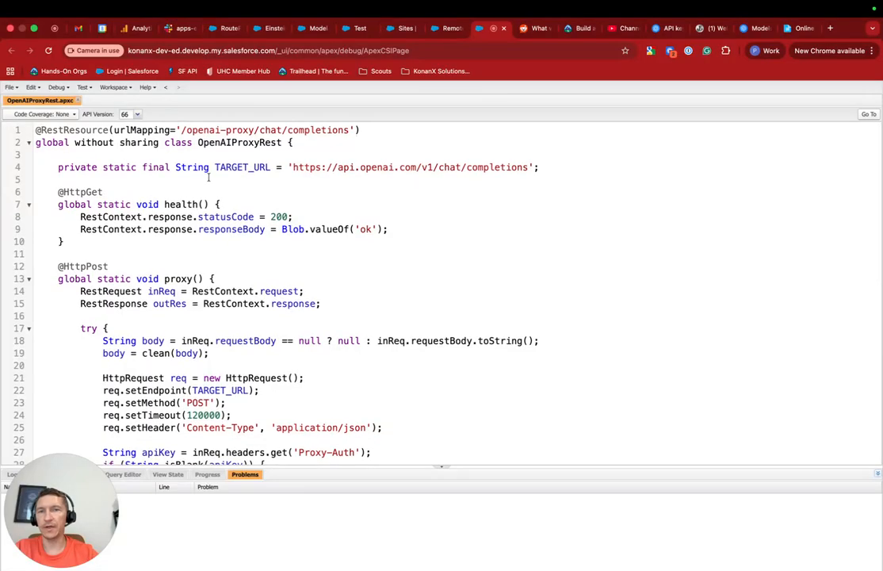
scroll(209, 177, "up", 1)
left_click_drag(182, 130, 346, 129)
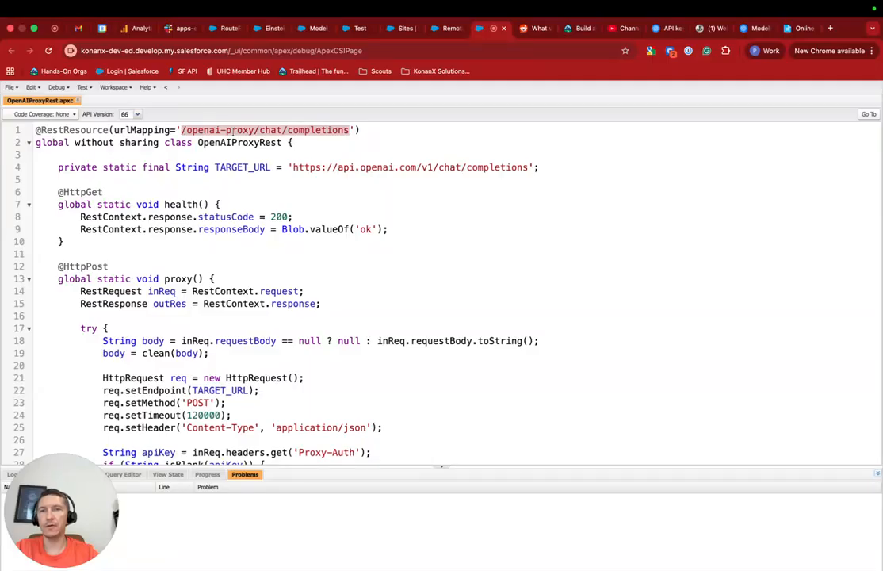
left_click_drag(291, 168, 527, 168)
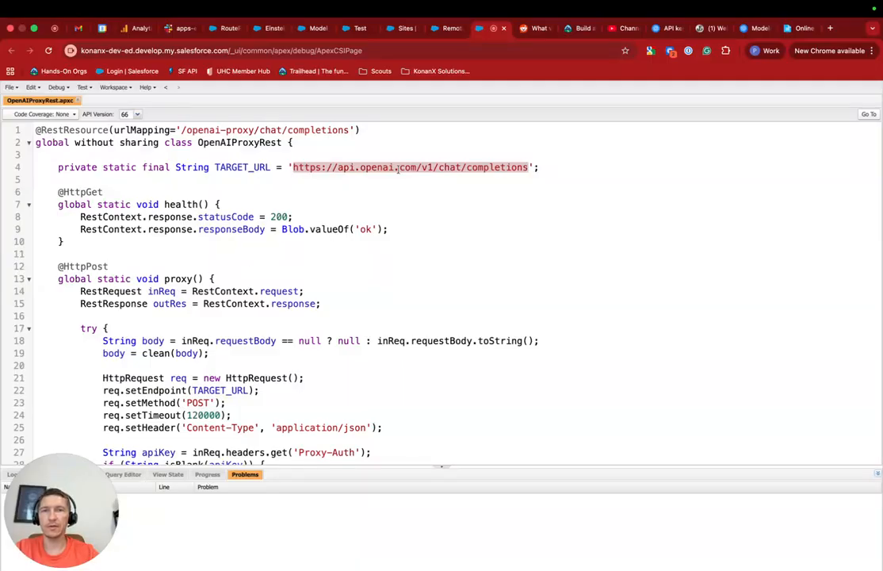
scroll(397, 167, "down", 5)
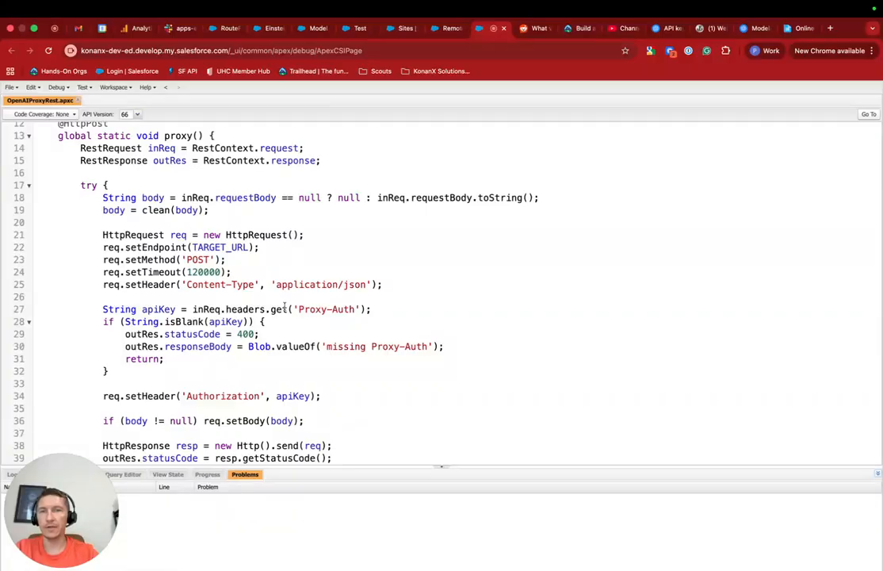
left_click_drag(298, 310, 350, 310)
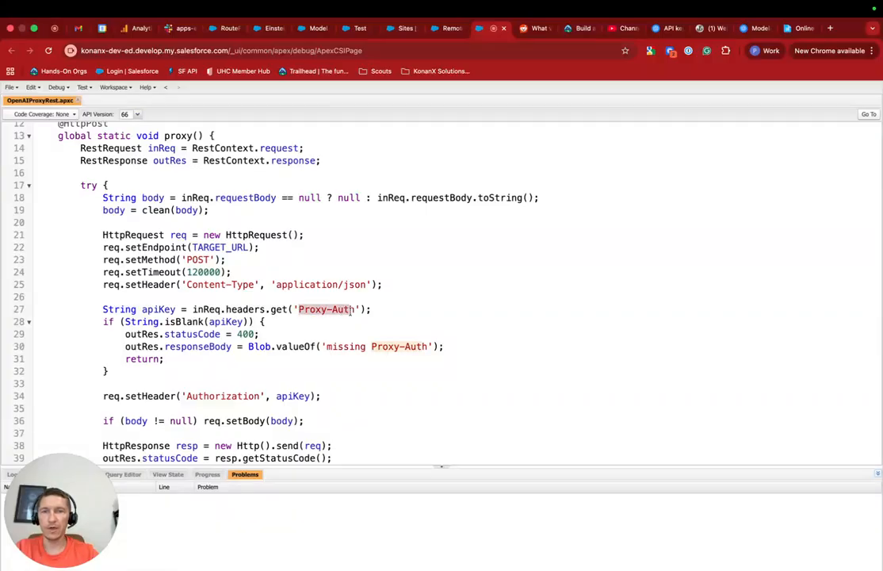
scroll(351, 311, "down", 5)
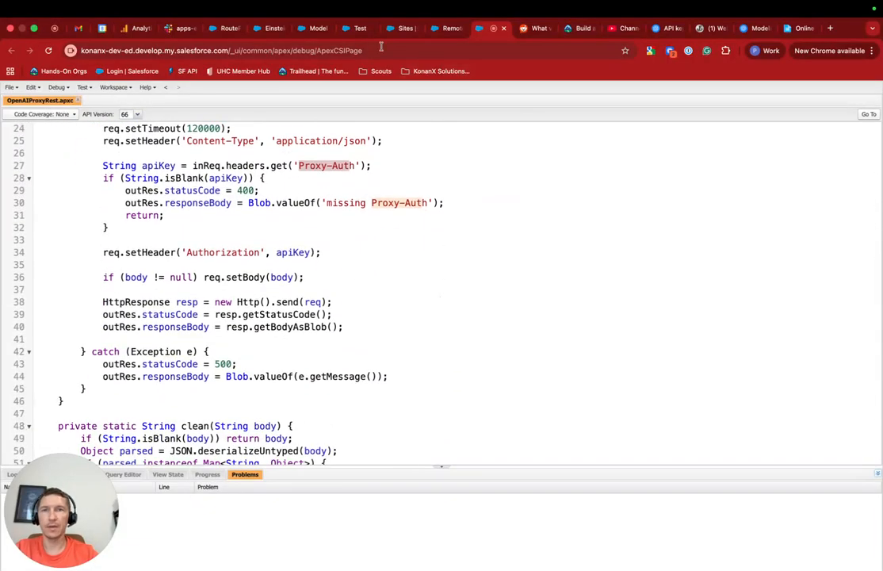
left_click(266, 28)
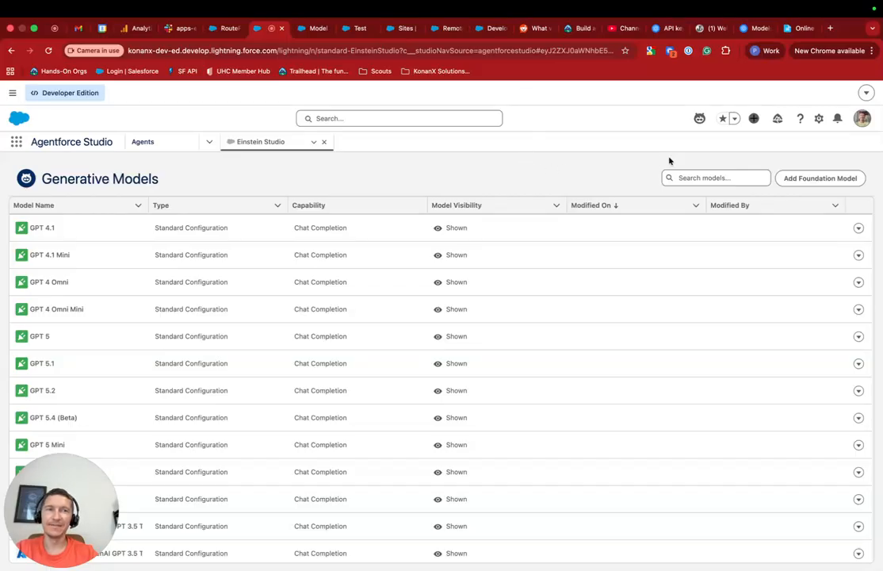
Step: Scroll the Generative Models list to review the Azure OpenAI, Anthropic Claude and Amazon Nova entries
scroll(486, 330, "down", 10)
scroll(486, 329, "up", 12)
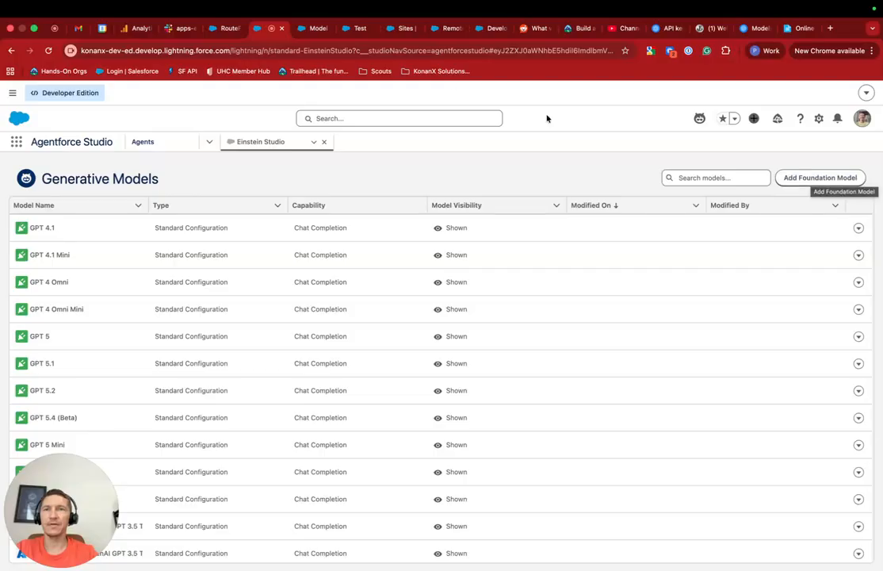
Step: Enter 'OpenAI for SF' as the new model endpoint's name
left_click(314, 29)
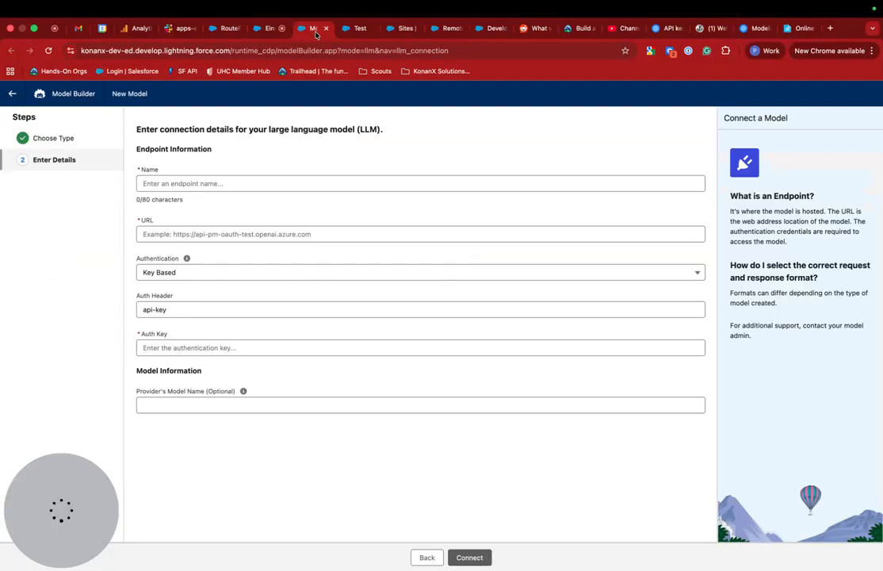
left_click(220, 183)
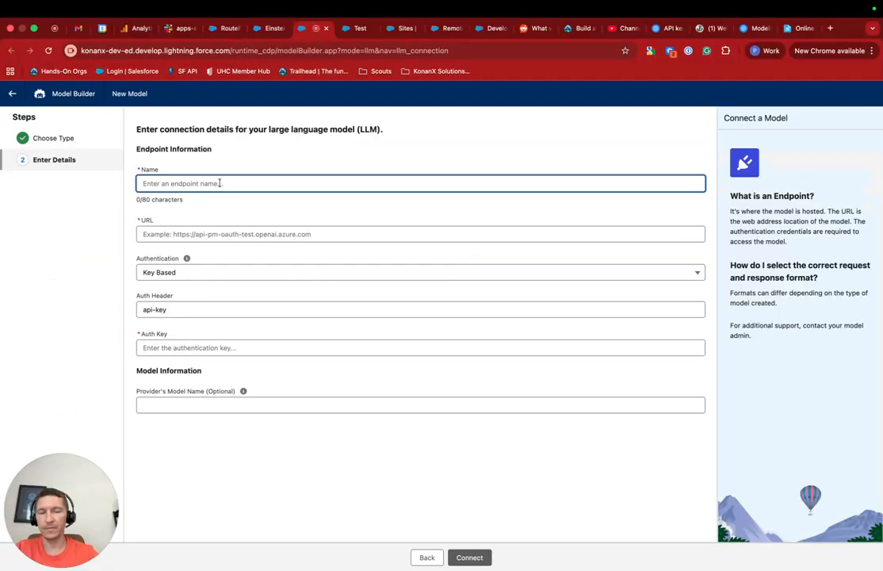
type("OpenA")
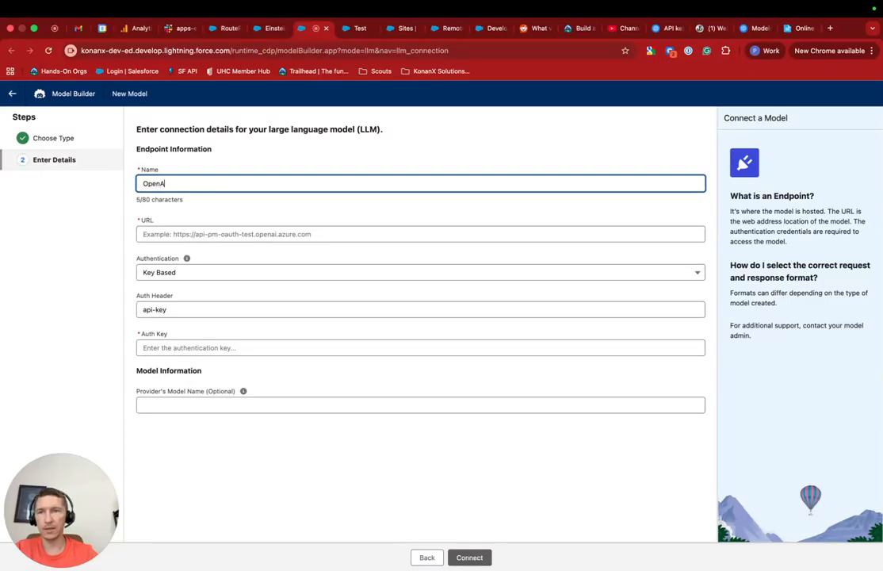
type("I for SF")
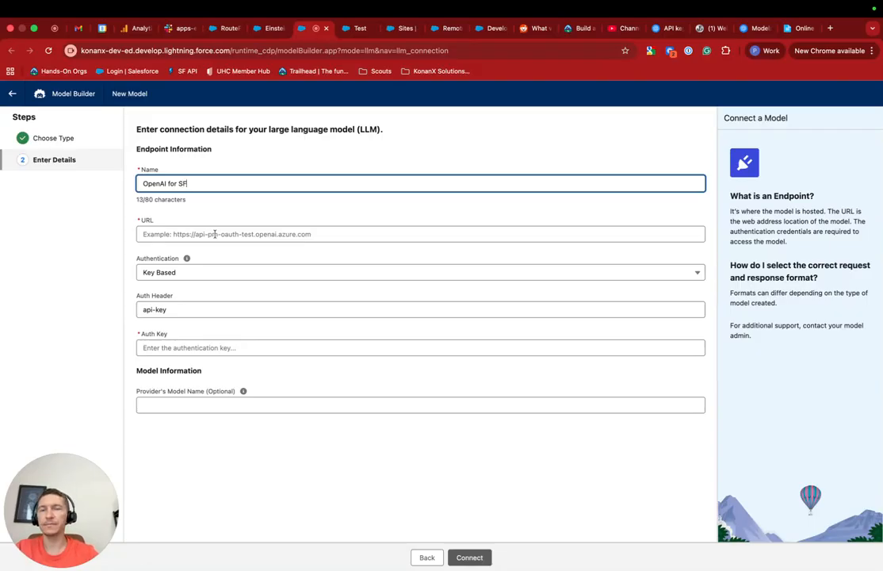
left_click(795, 29)
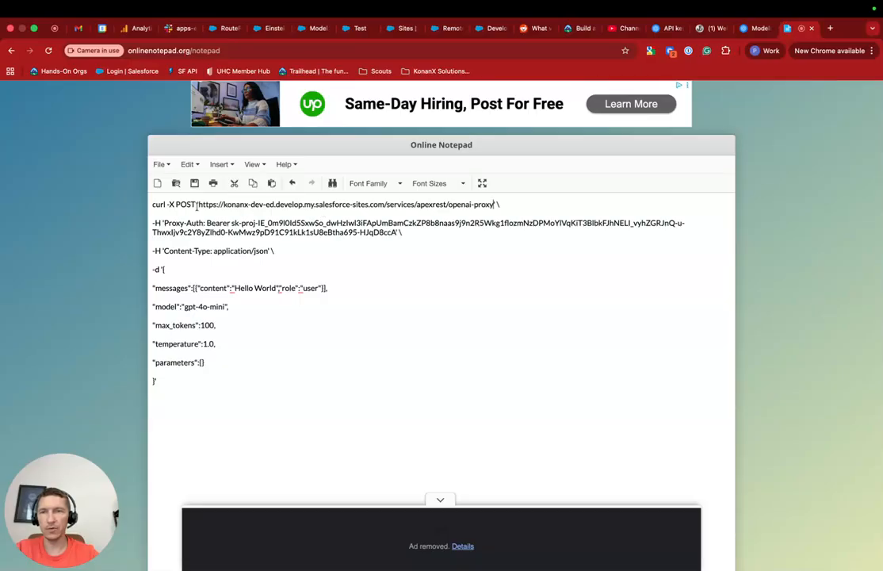
Step: Copy the proxy URL from the curl command and paste it into the endpoint URL field
left_click_drag(493, 205, 198, 205)
key("super+c")
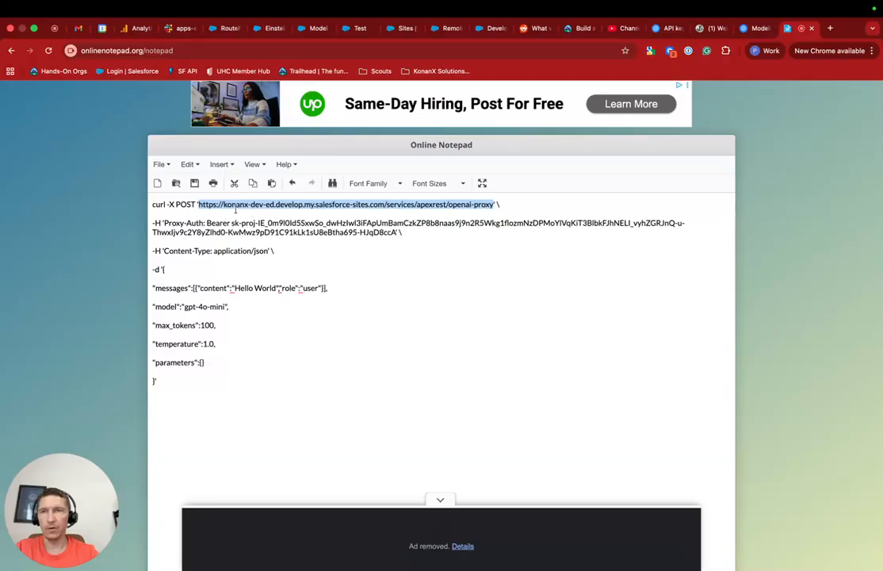
left_click(266, 29)
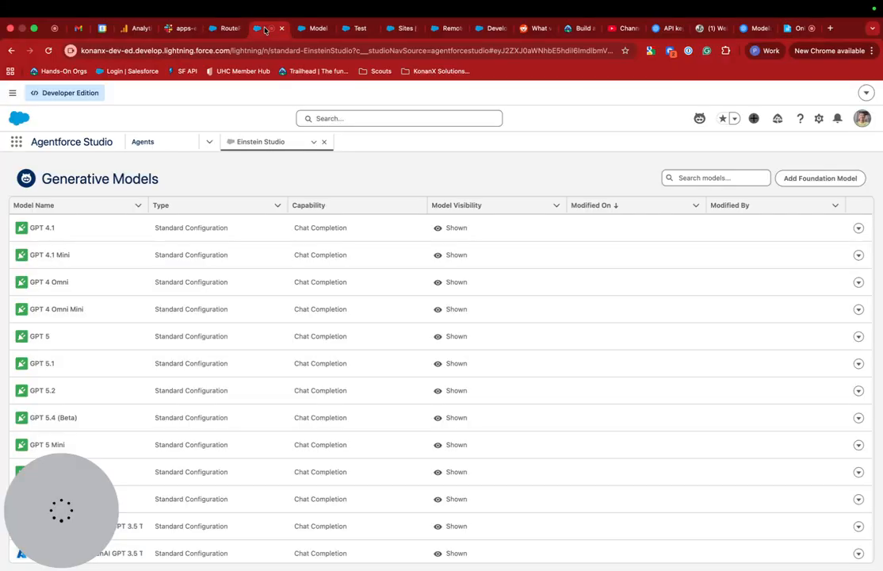
left_click(319, 29)
left_click(222, 235)
key("super+v")
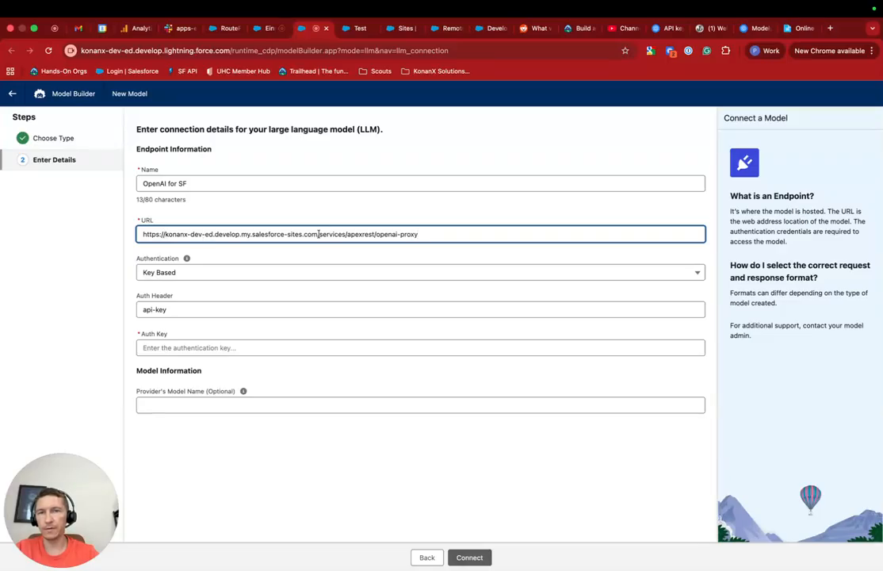
Step: Highlight the site domain, services/apexrest path and openai-proxy suffix of the pasted URL
left_click_drag(318, 234, 140, 236)
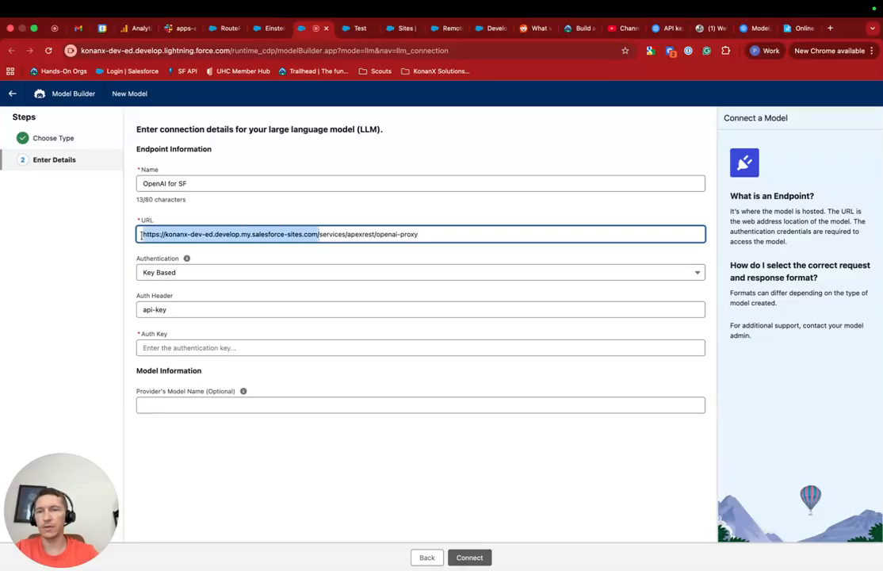
left_click(325, 233)
left_click_drag(318, 234, 372, 233)
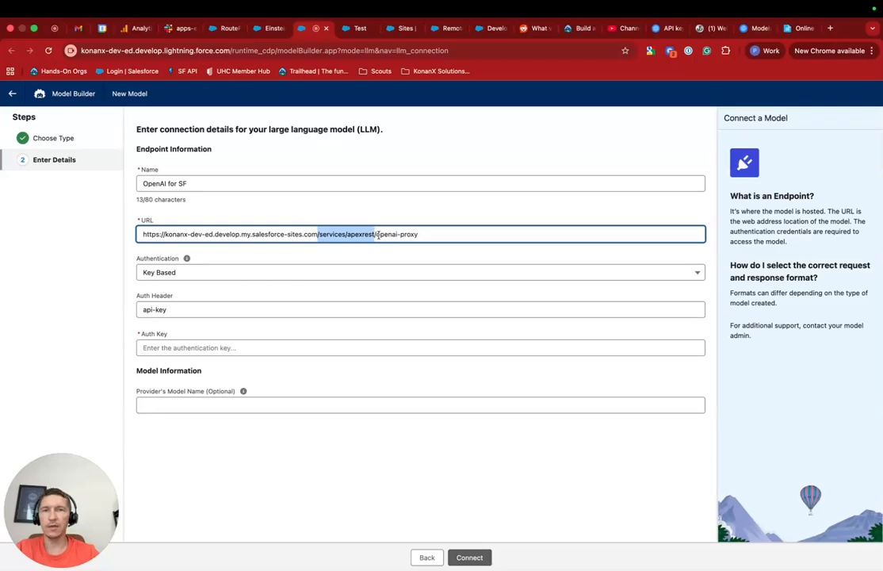
left_click(376, 234)
left_click_drag(374, 234, 424, 234)
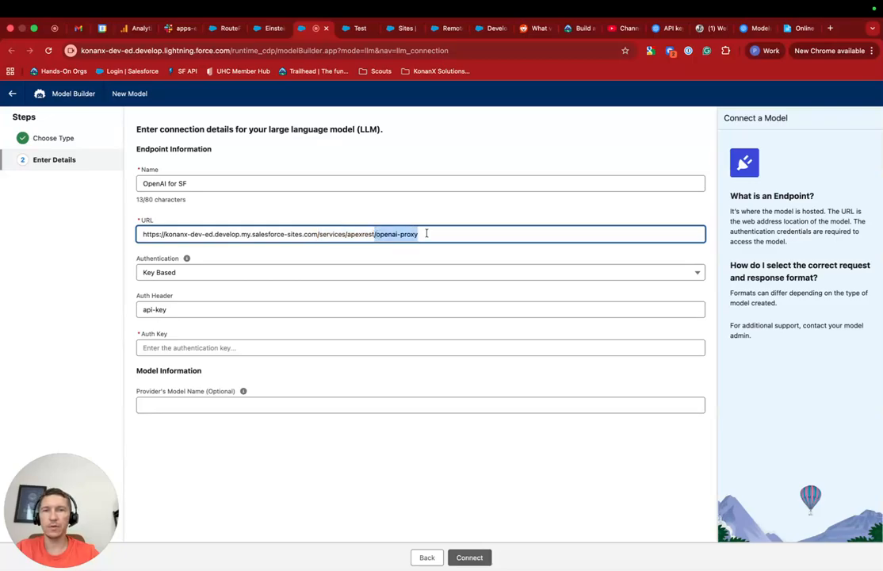
left_click(493, 27)
Step: Check the proxy's /chat/completions URL mapping, then return to Model Builder's connection form
scroll(279, 199, "up", 5)
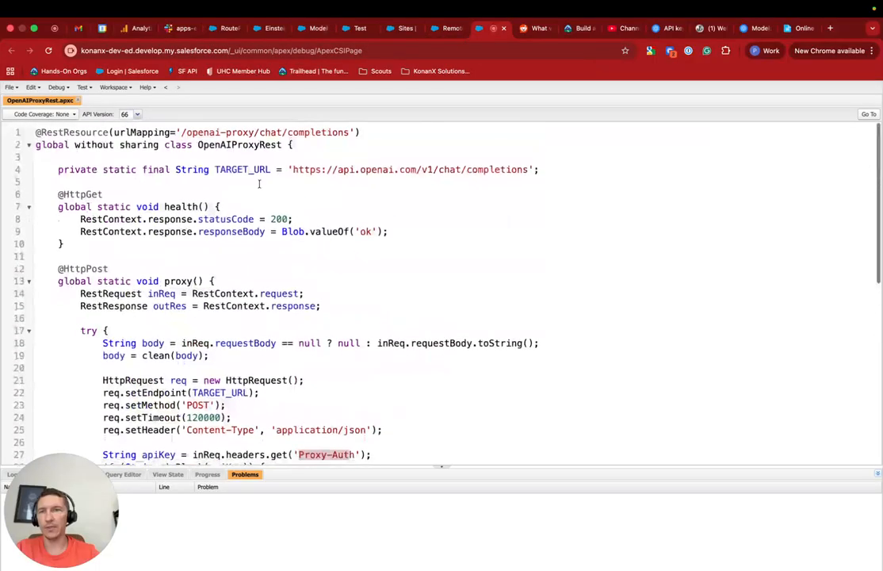
left_click_drag(255, 129, 350, 129)
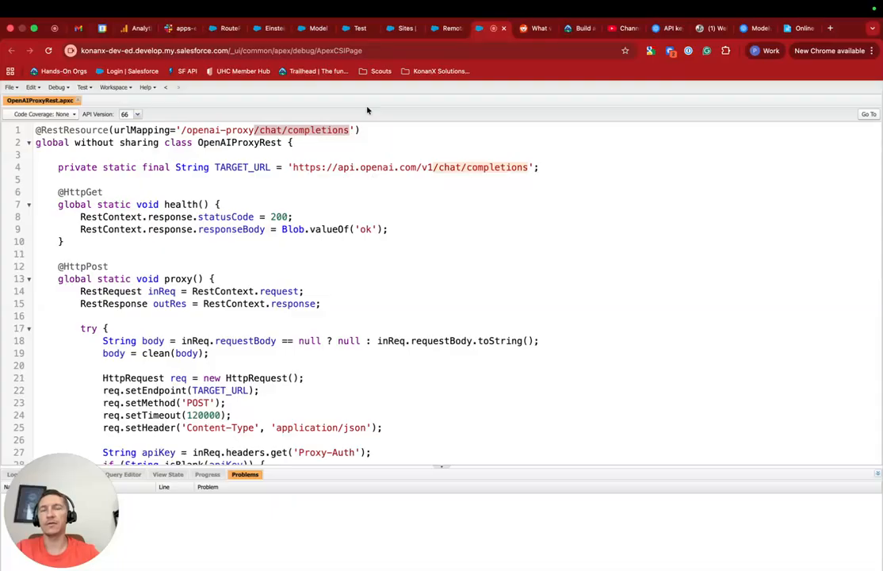
left_click(270, 29)
left_click(309, 29)
left_click(181, 276)
Step: Replace the api-key Auth Header with 'Proxy-Auth' copied from the notepad's curl command
left_click(122, 272)
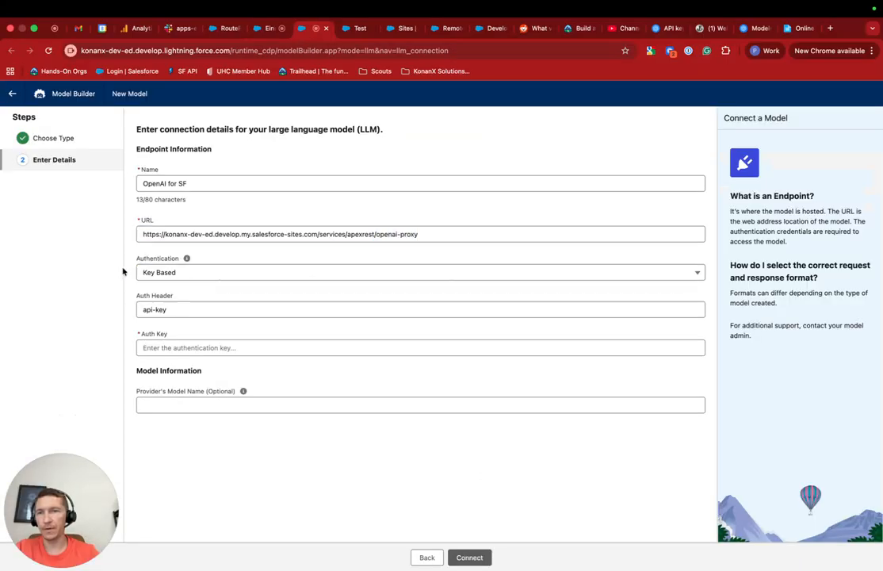
left_click(188, 314)
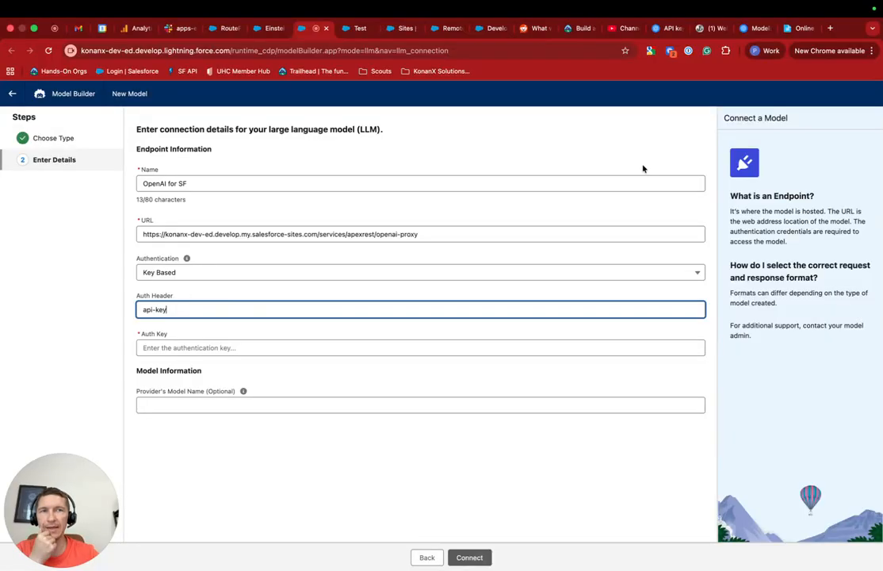
left_click(795, 30)
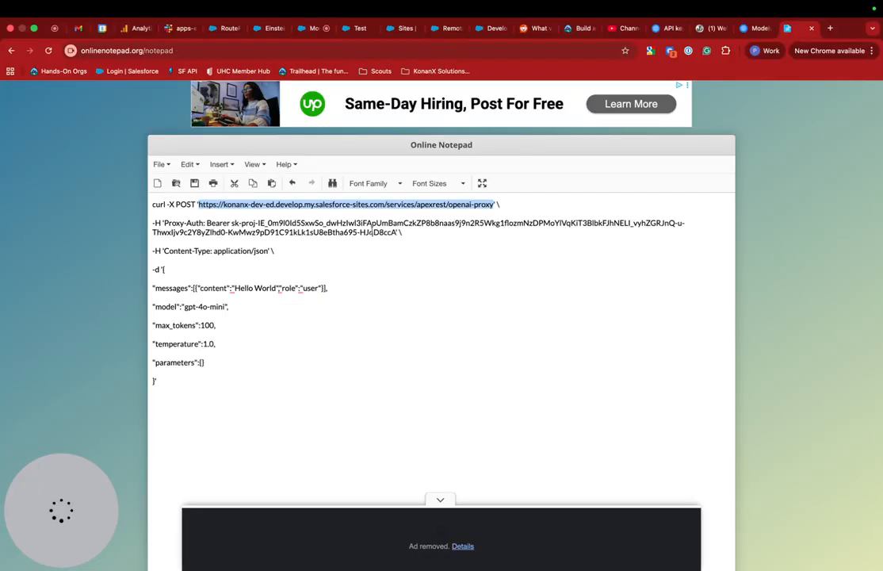
left_click(164, 223)
left_click(204, 223, "shift")
key("super+c")
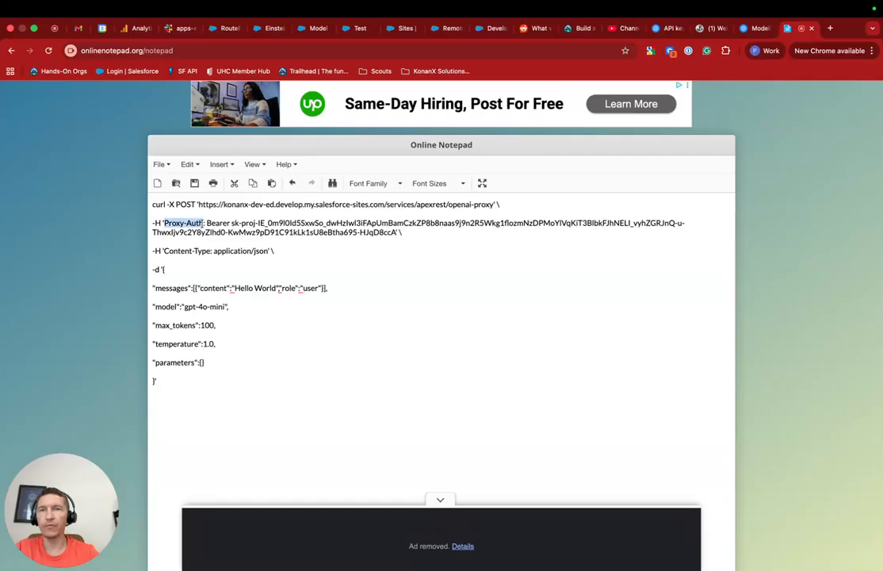
left_click(305, 29)
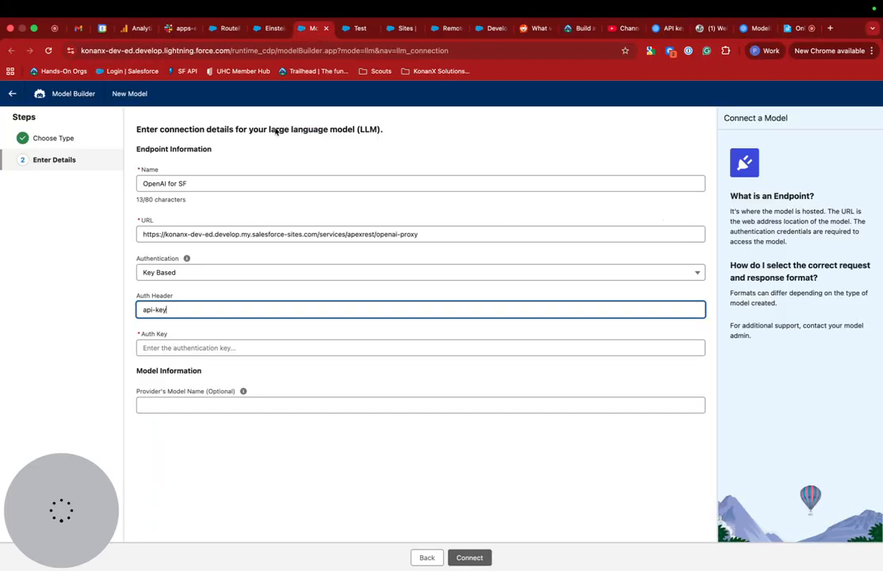
triple_click(182, 308)
key("super+v")
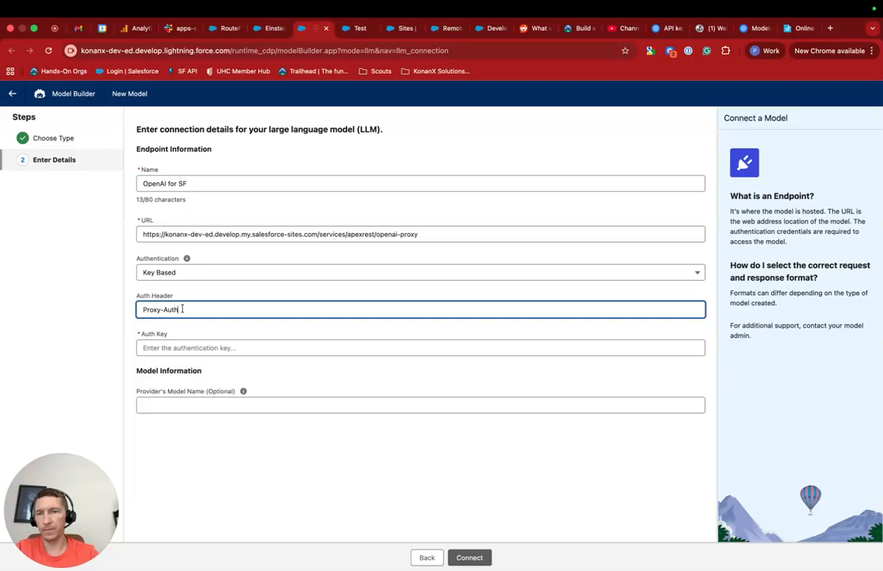
left_click(795, 28)
Step: Paste the Bearer API token from the notepad's curl command into the Auth Key field
left_click(347, 226)
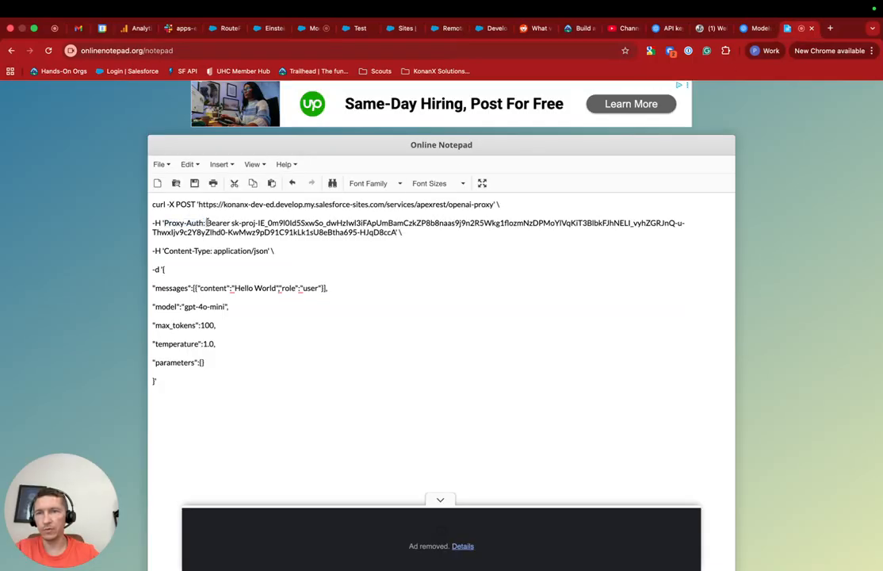
left_click(395, 231, "shift")
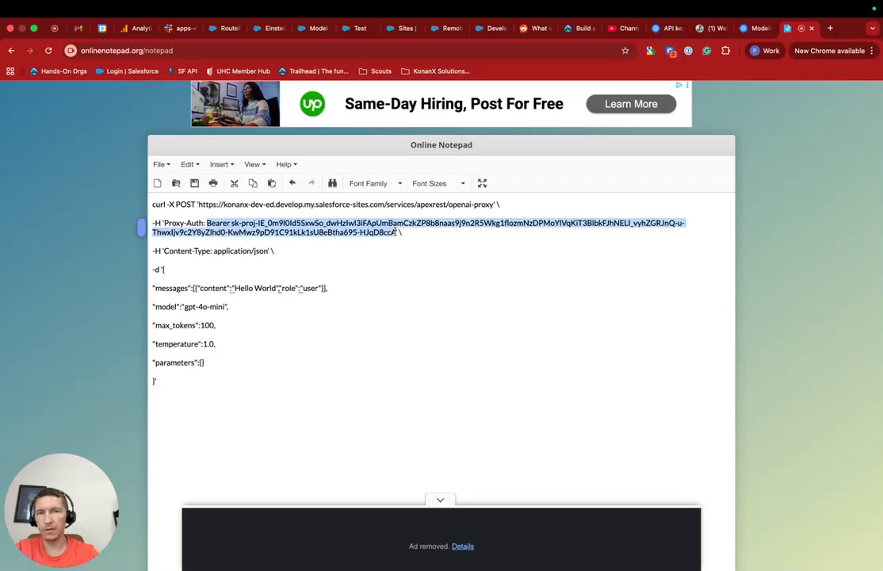
left_click(265, 29)
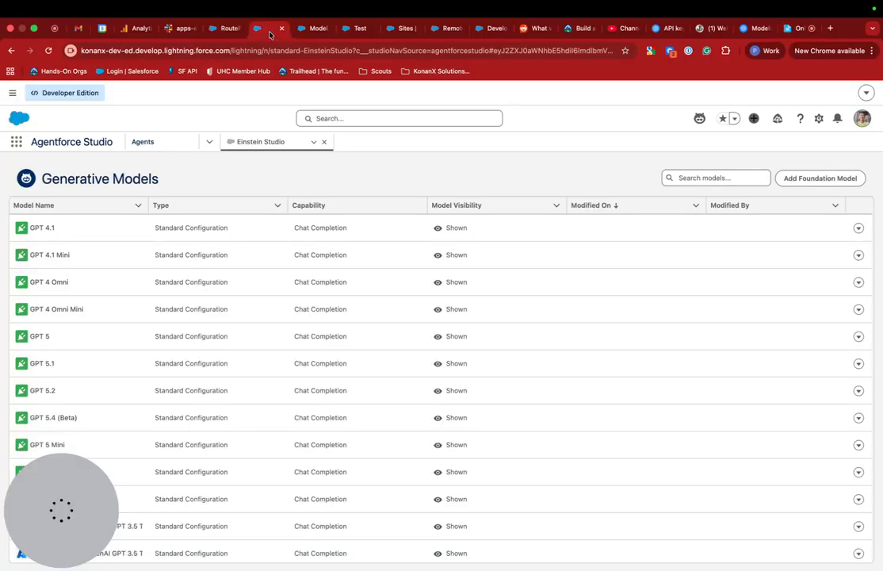
left_click(315, 28)
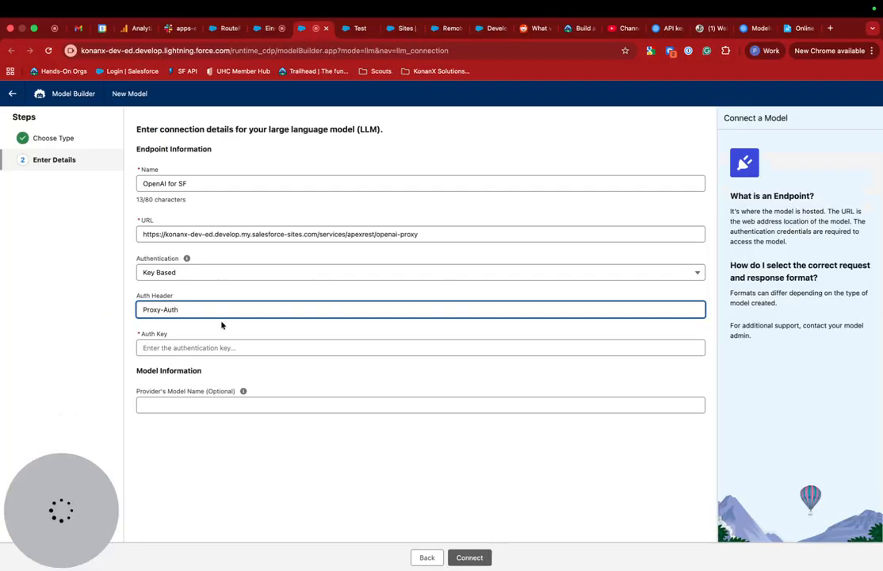
left_click(208, 349)
key("ctrl+v")
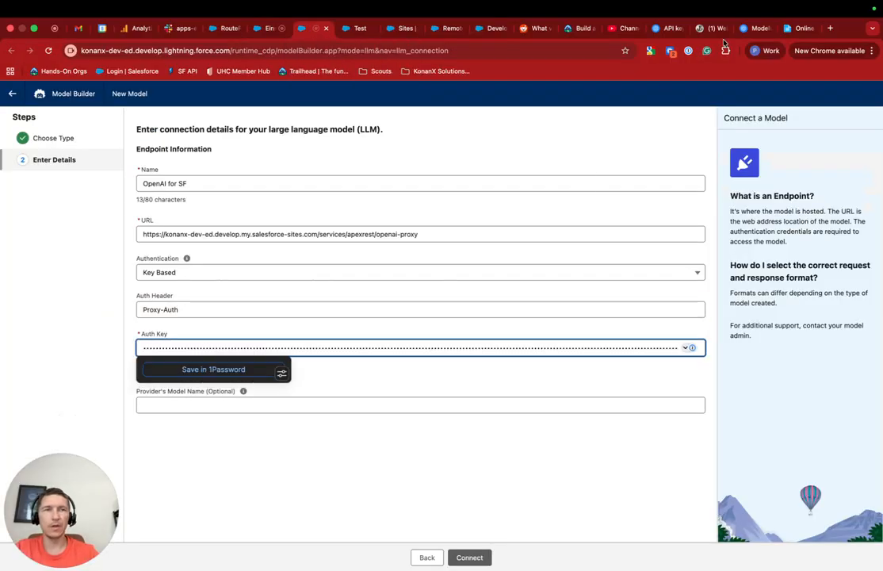
left_click(797, 29)
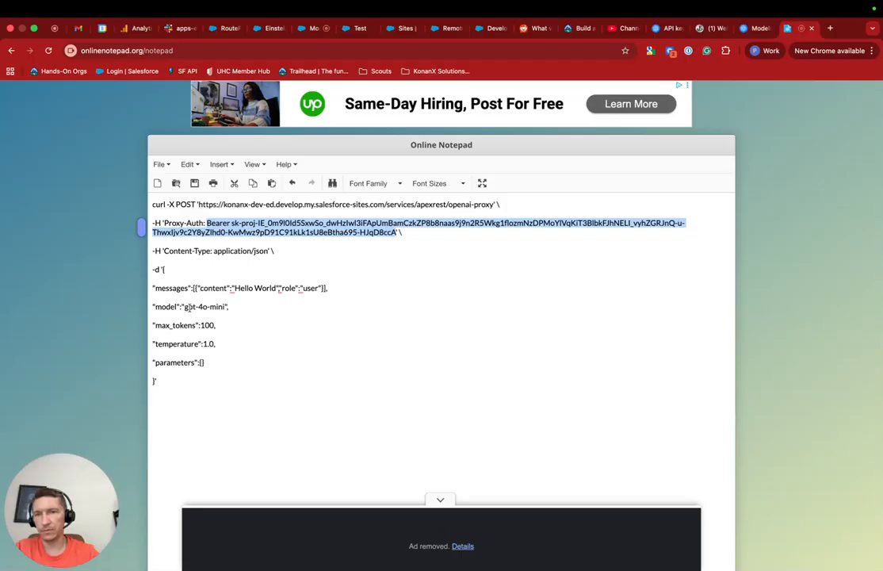
Step: Enter gpt-4o-mini as the Provider's Model Name and submit the connection details
left_click_drag(185, 307, 227, 309)
key("super+c")
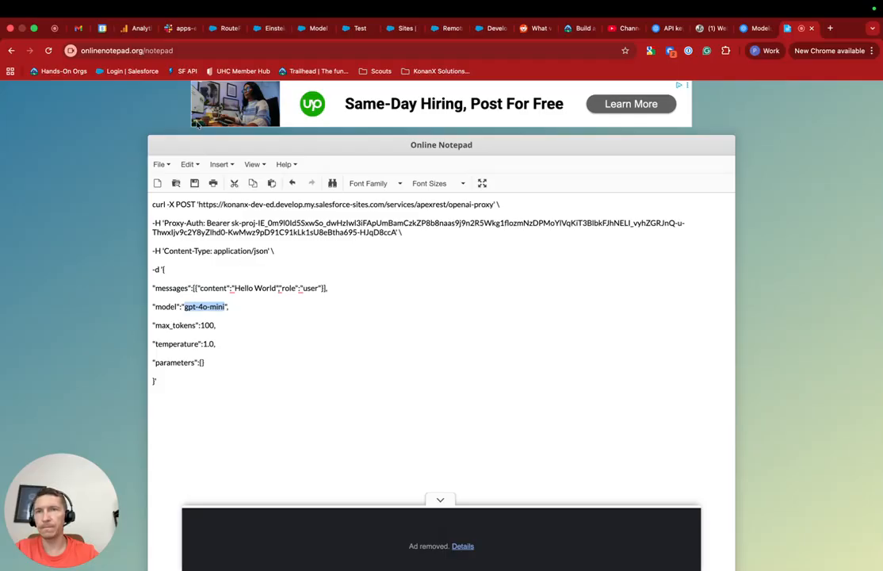
left_click(305, 31)
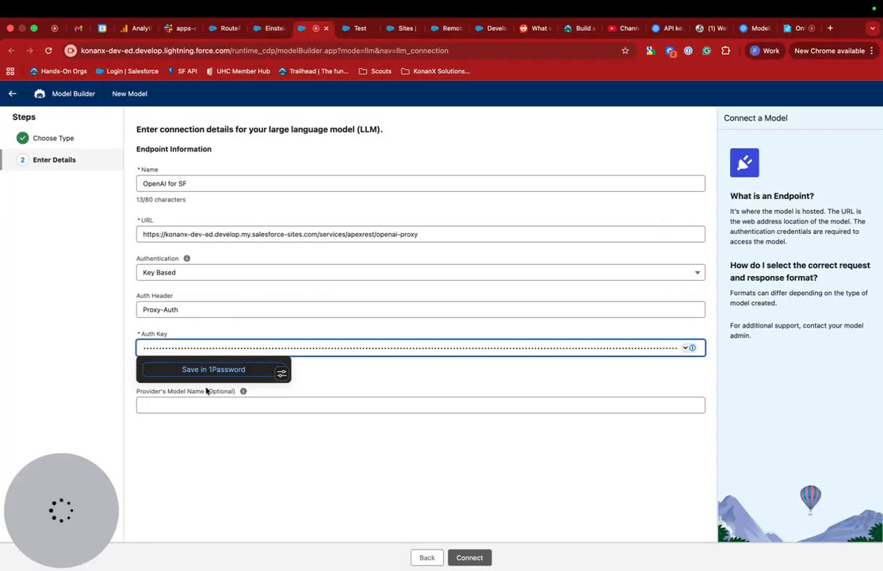
left_click(203, 405)
key("super+v")
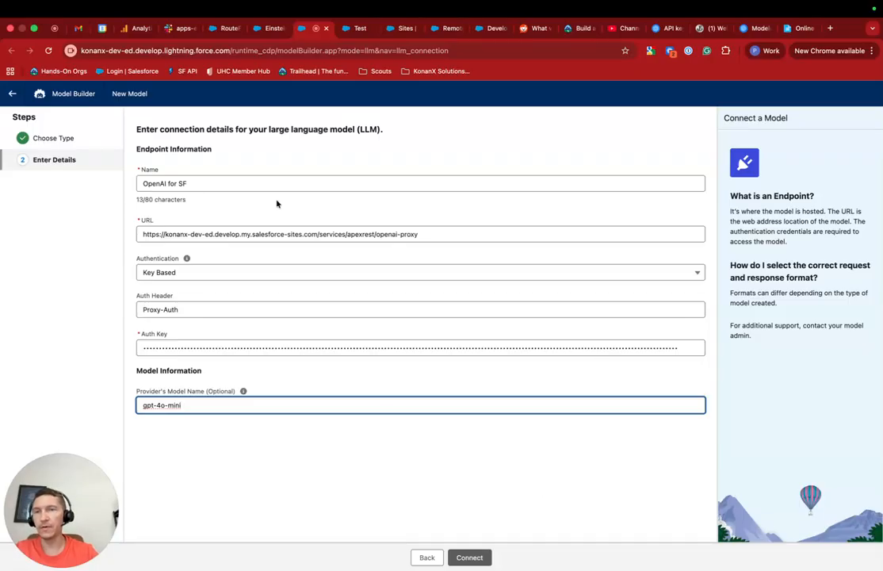
left_click(469, 558)
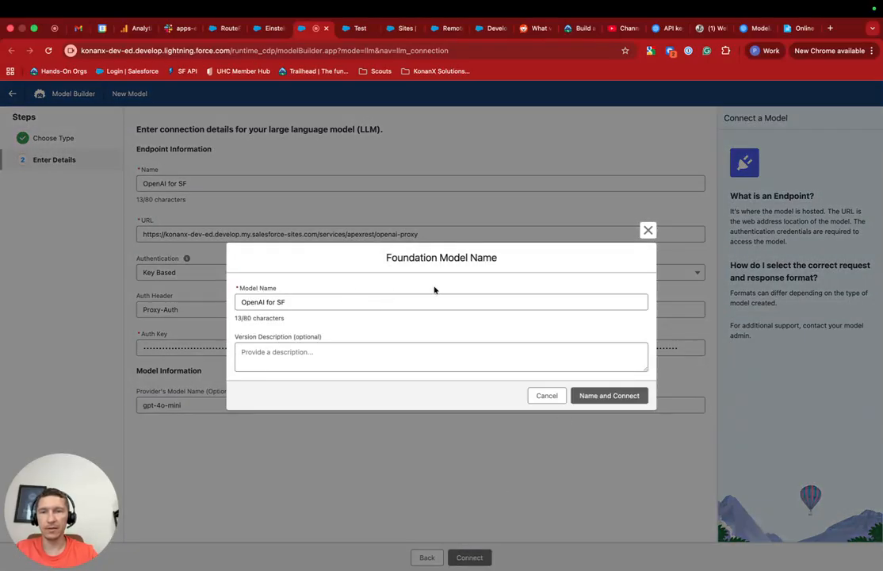
Step: Name and connect the OpenAI for SF foundation model, reloading during the connection test
left_click(605, 398)
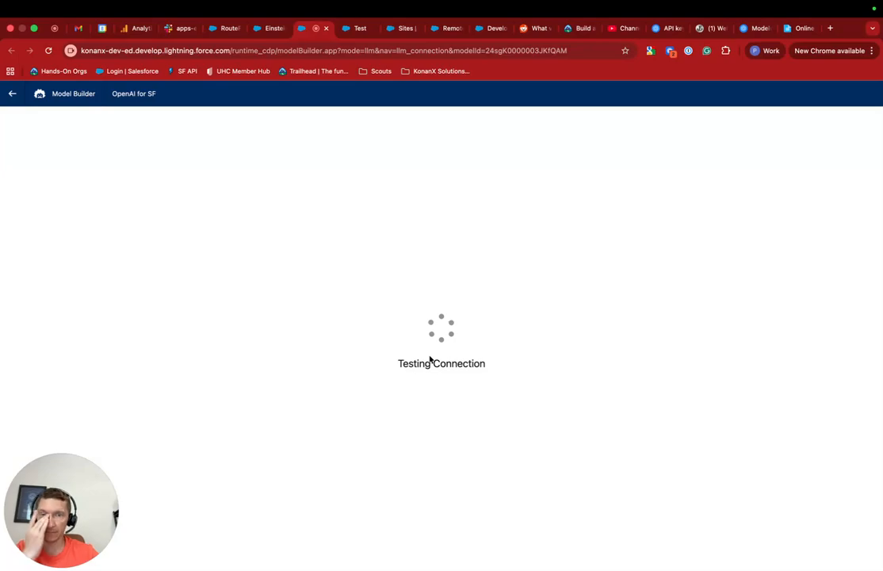
key("super+r")
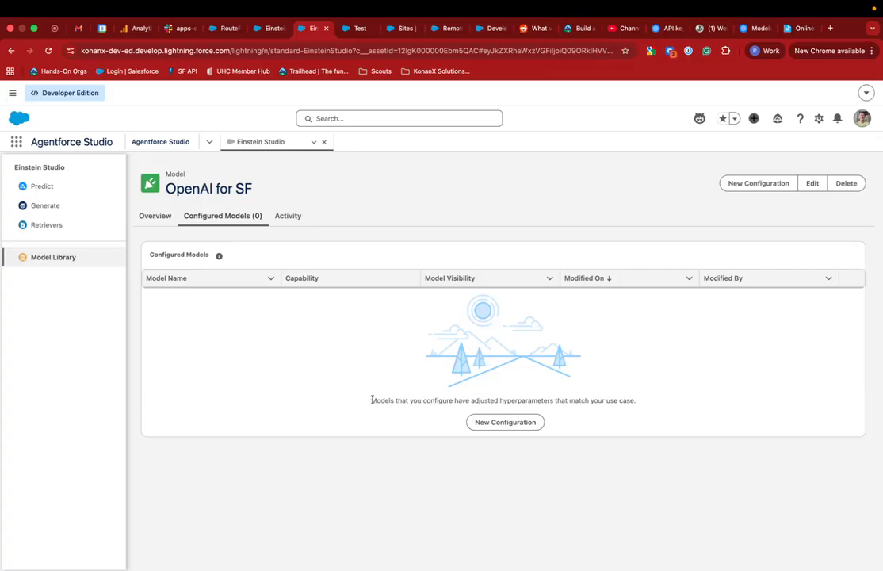
Step: Start a new configuration for OpenAI for SF and save its prompt test settings
left_click_drag(371, 400, 455, 401)
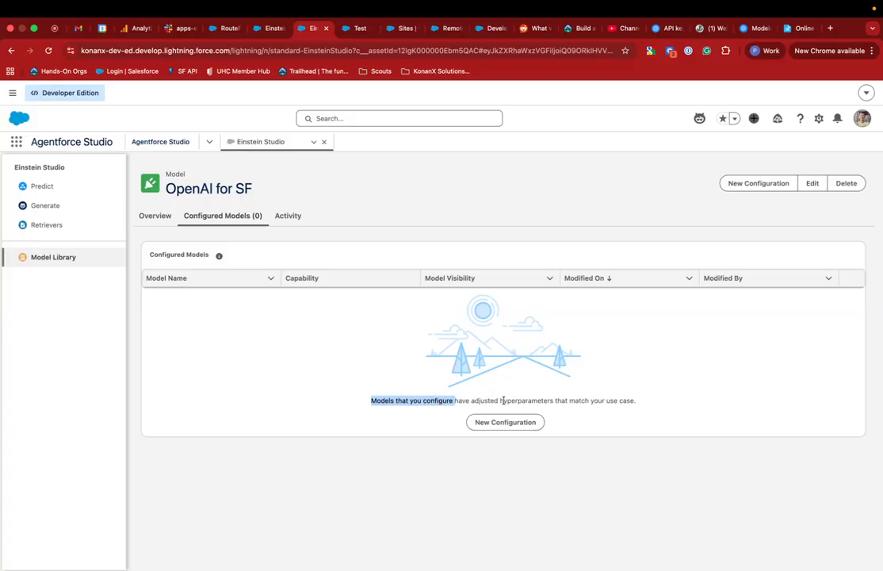
double_click(502, 401)
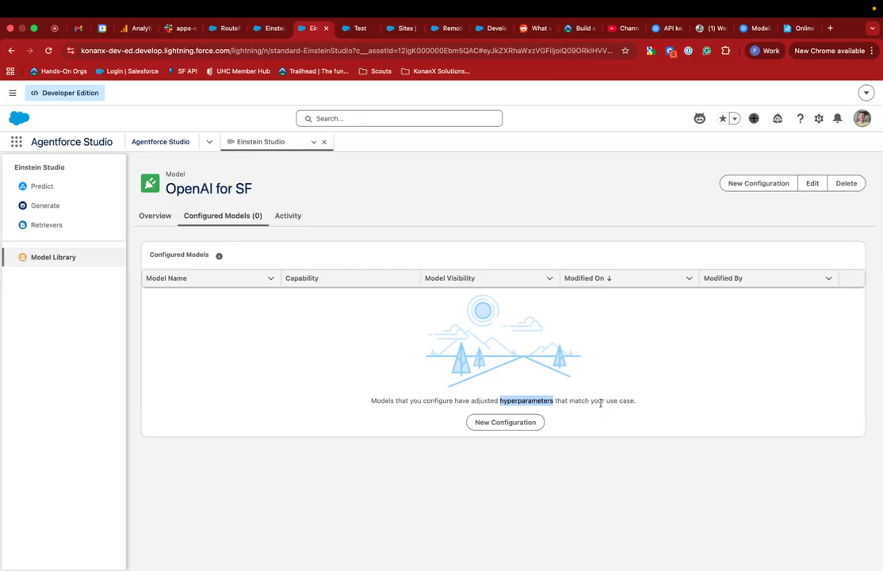
left_click(497, 423)
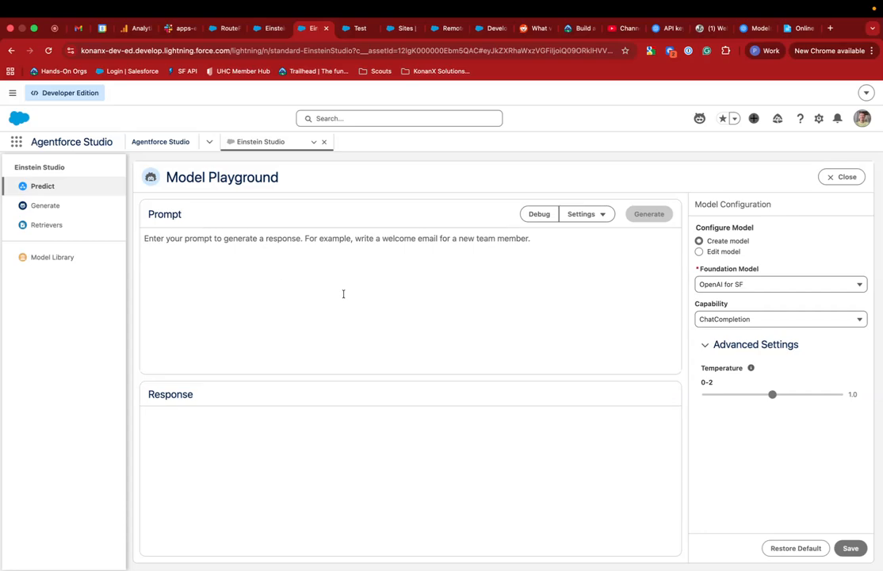
left_click(243, 255)
left_click(600, 216)
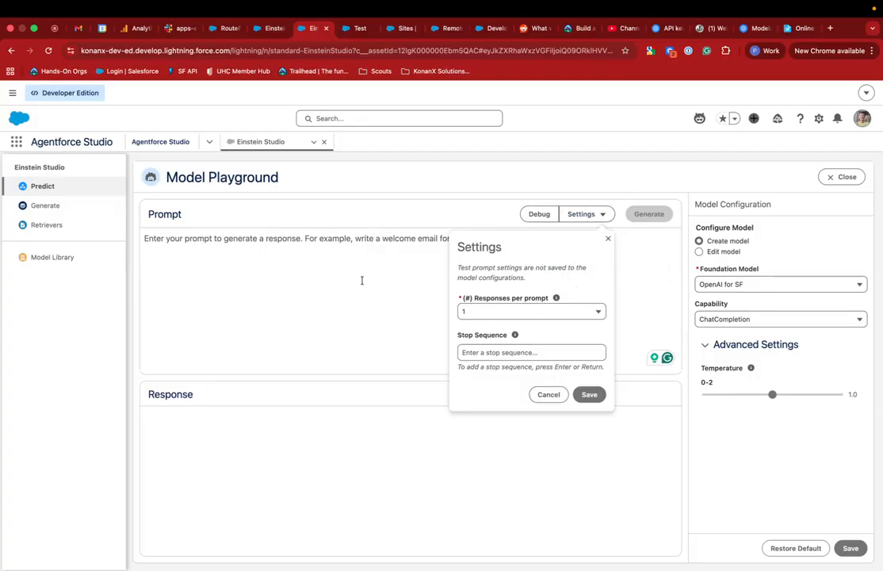
left_click(851, 548)
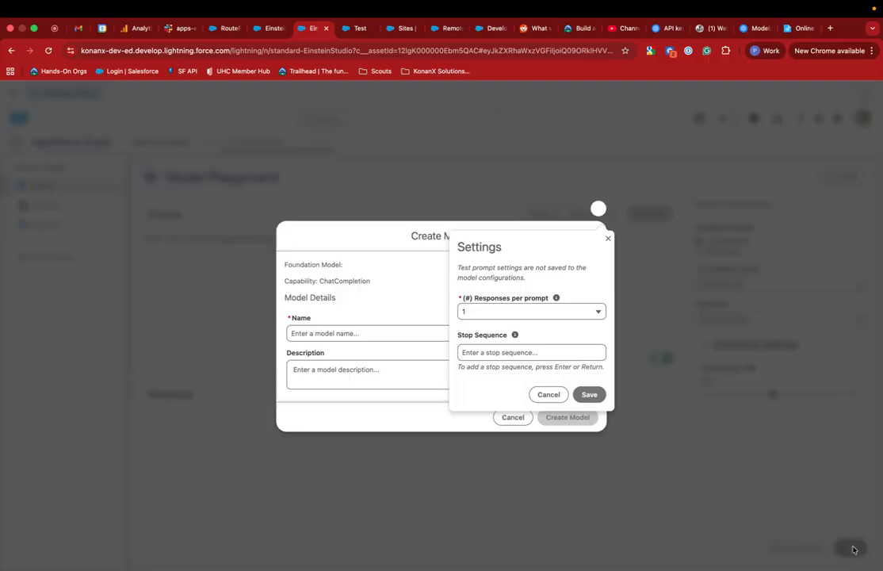
left_click(590, 394)
Step: Name the new model 'OpenAI from SF Test' and create it
left_click(352, 333)
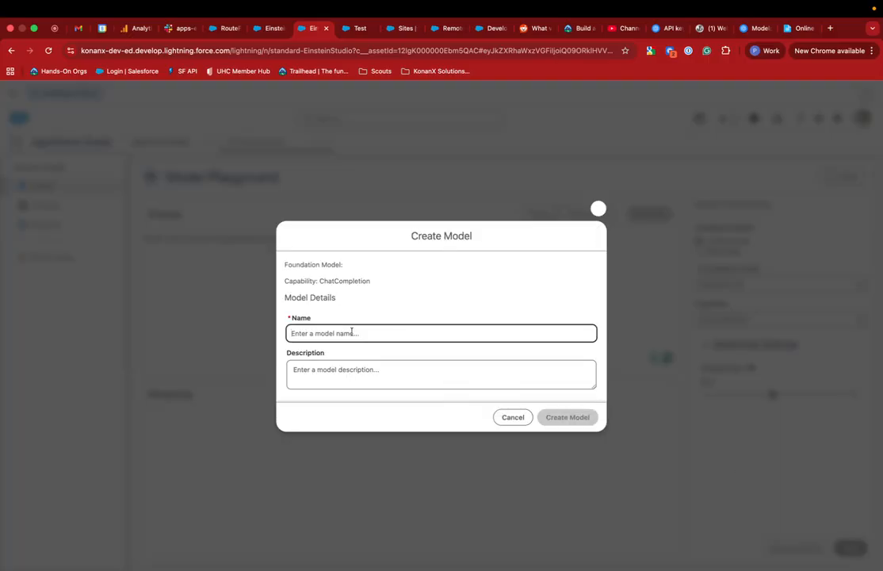
type("Open")
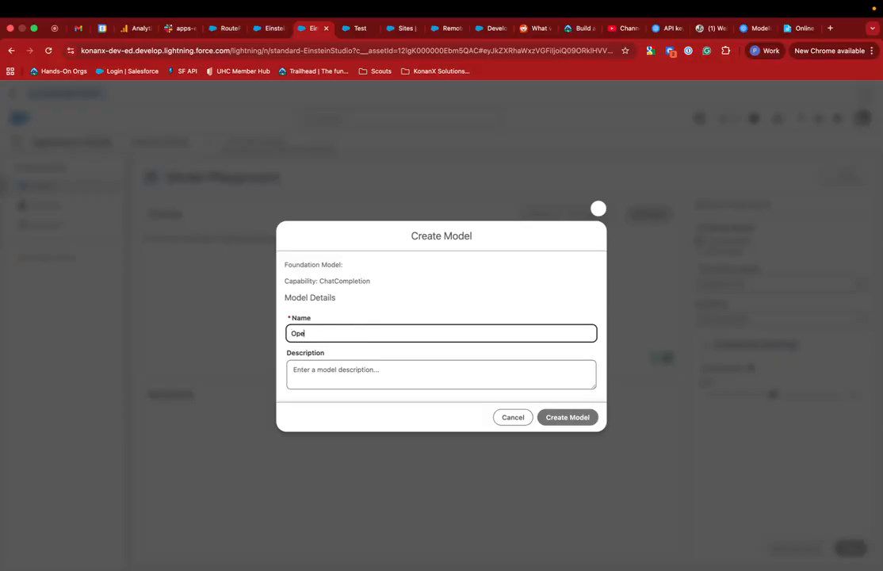
type("AI from SF Test")
left_click(563, 418)
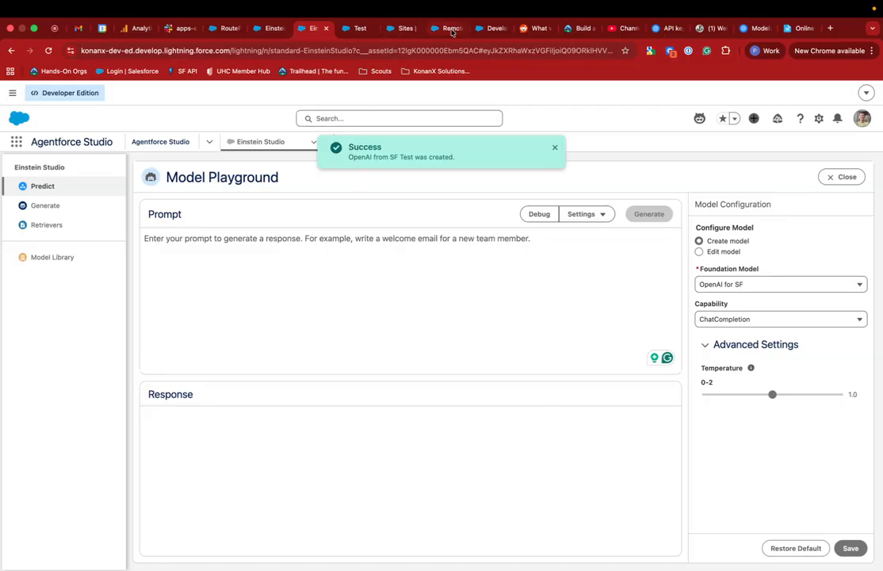
Step: Return to the Test prompt template and reload it so new models appear
left_click(422, 29)
left_click(433, 29)
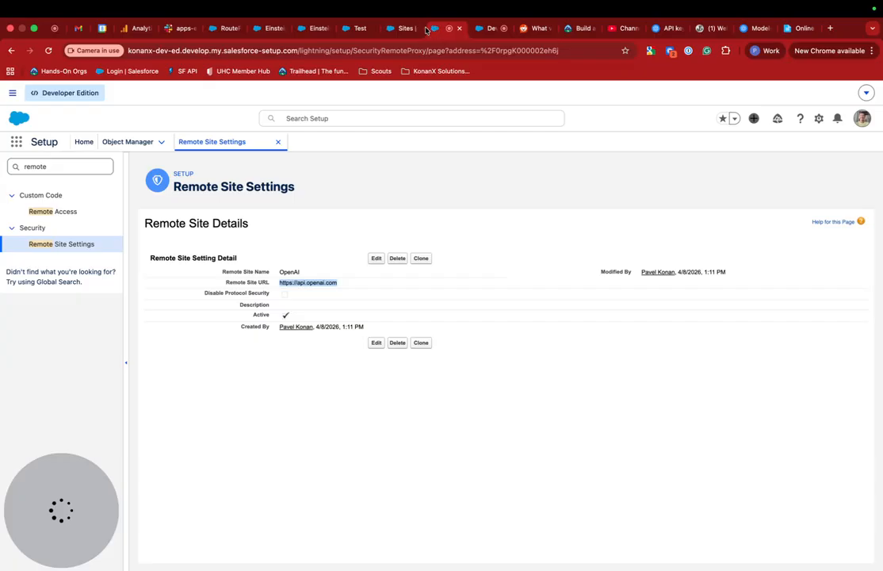
left_click(394, 28)
left_click(346, 29)
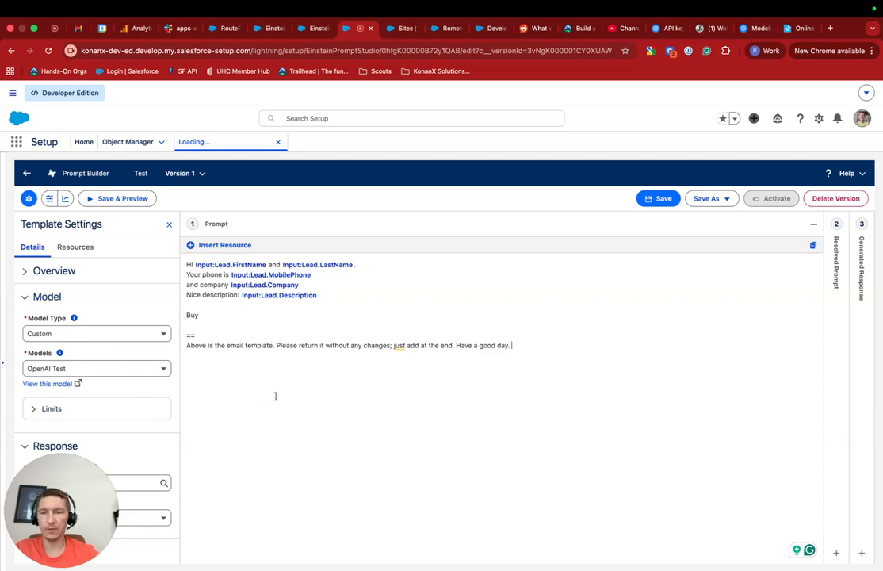
key("super+r")
left_click(477, 225)
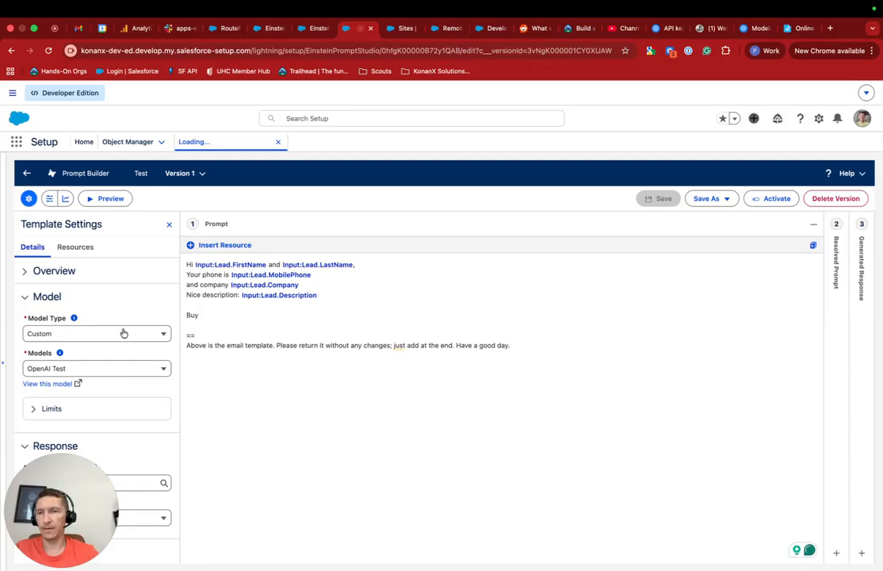
Step: Select OpenAI from SF Test as the template's model and save the version
left_click(123, 333)
left_click(134, 309)
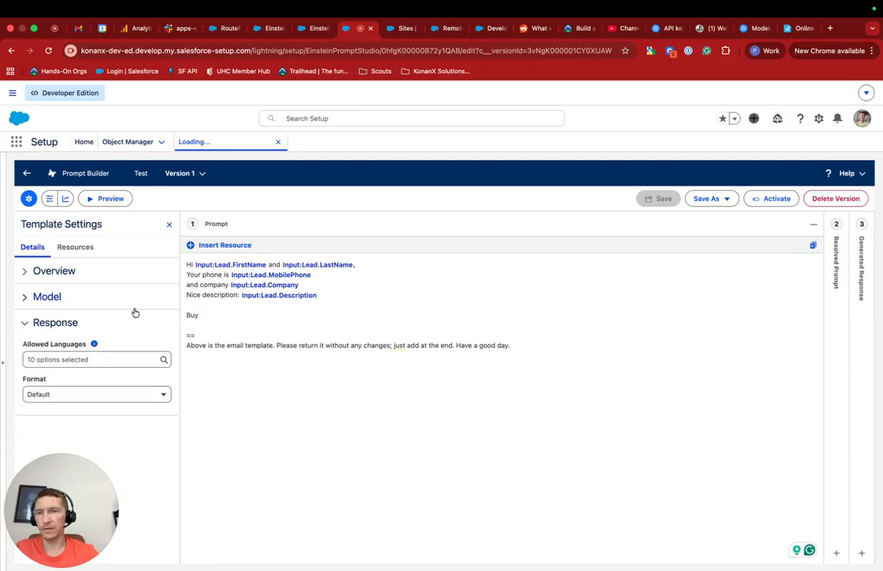
left_click(97, 299)
left_click(78, 367)
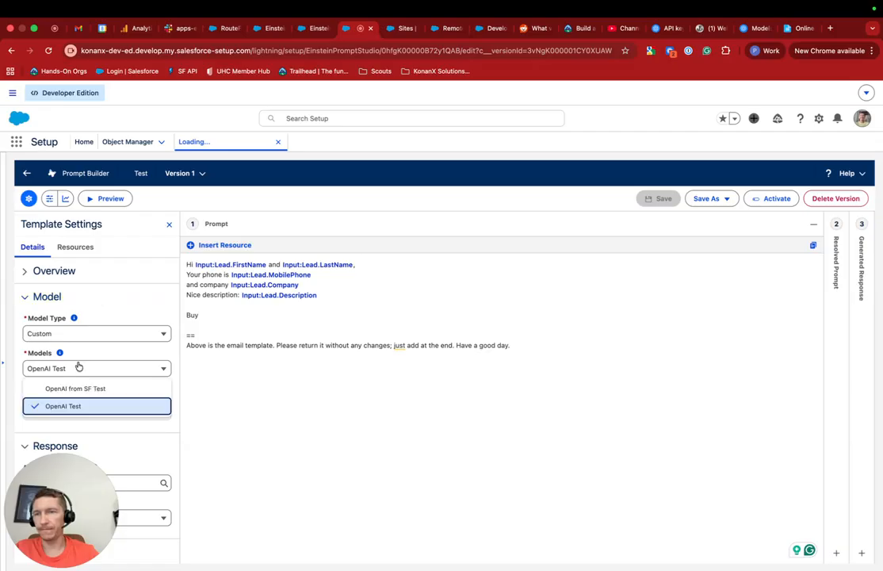
left_click(94, 388)
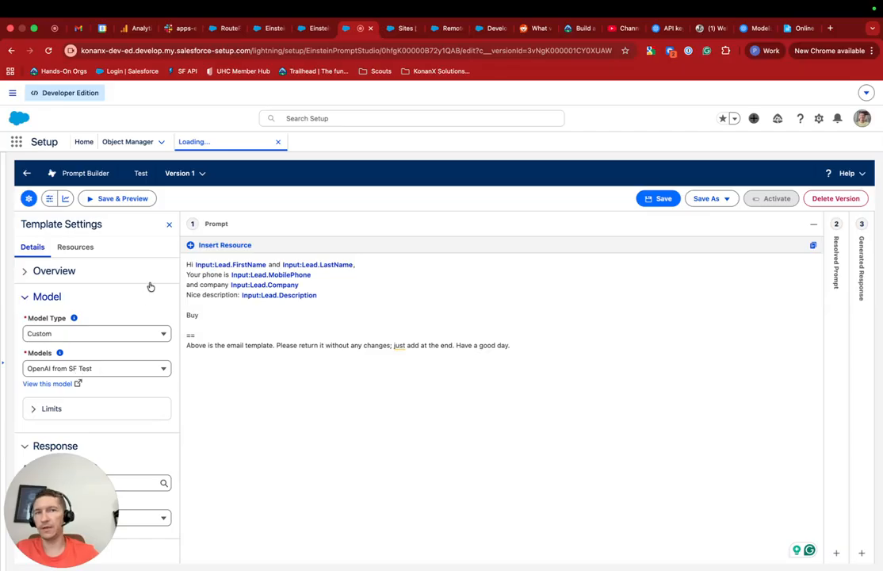
left_click(655, 199)
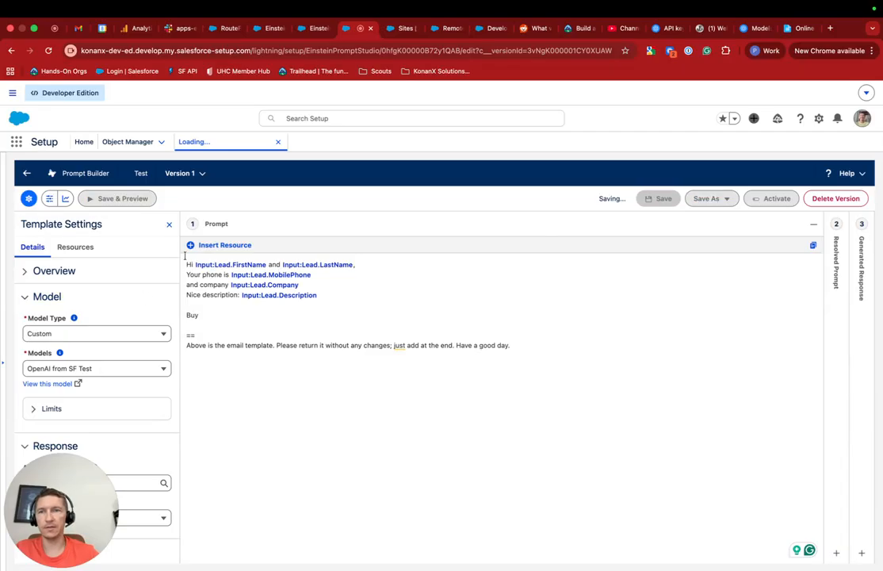
Step: Preview the Test template using a lead record found by searching Leads
left_click(93, 200)
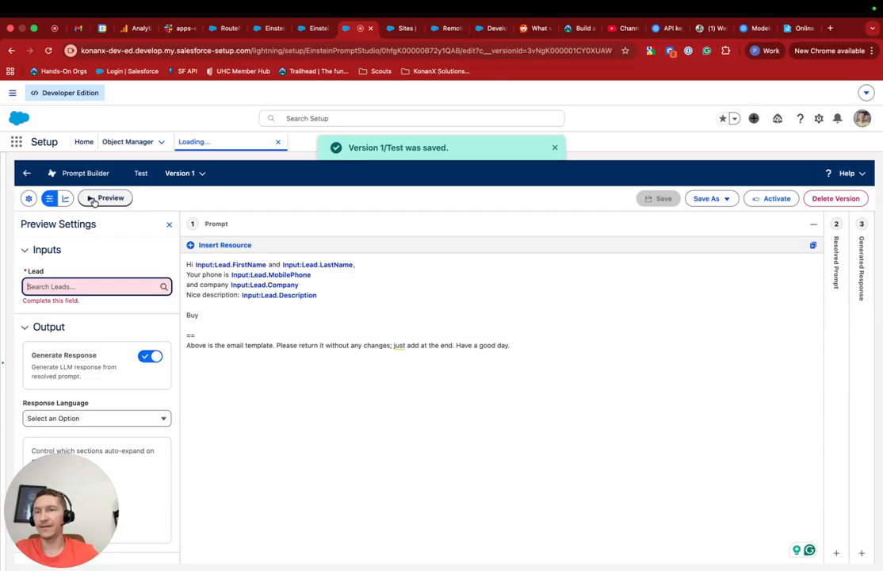
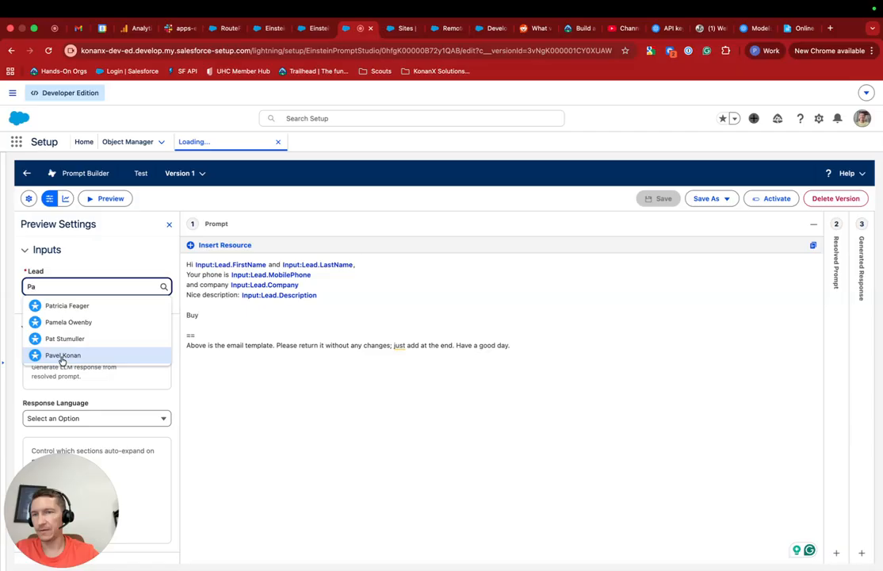
left_click(62, 355)
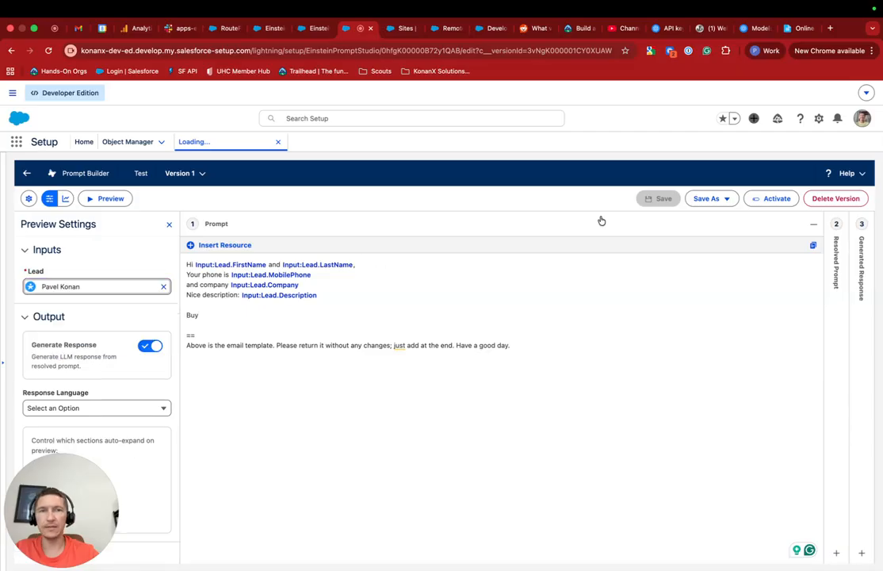
left_click(109, 198)
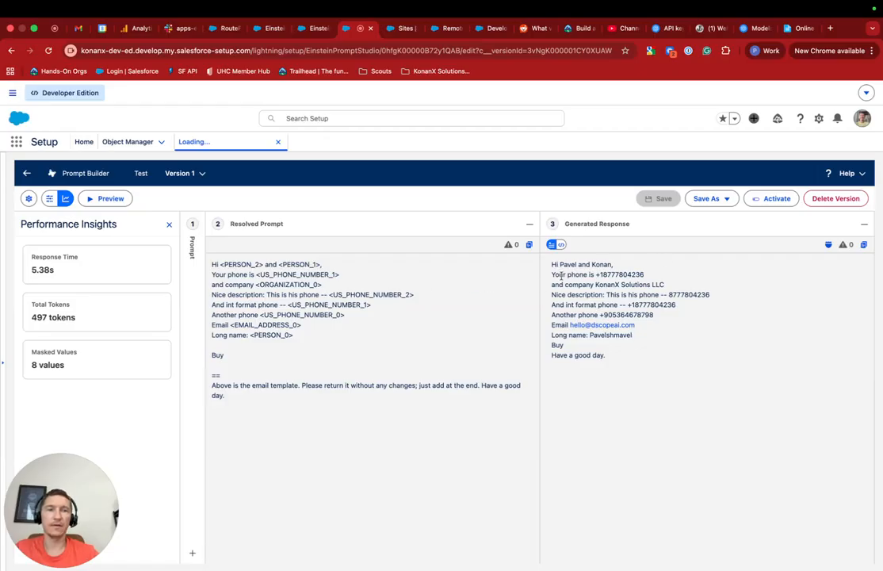
left_click_drag(209, 263, 280, 399)
left_click(281, 312)
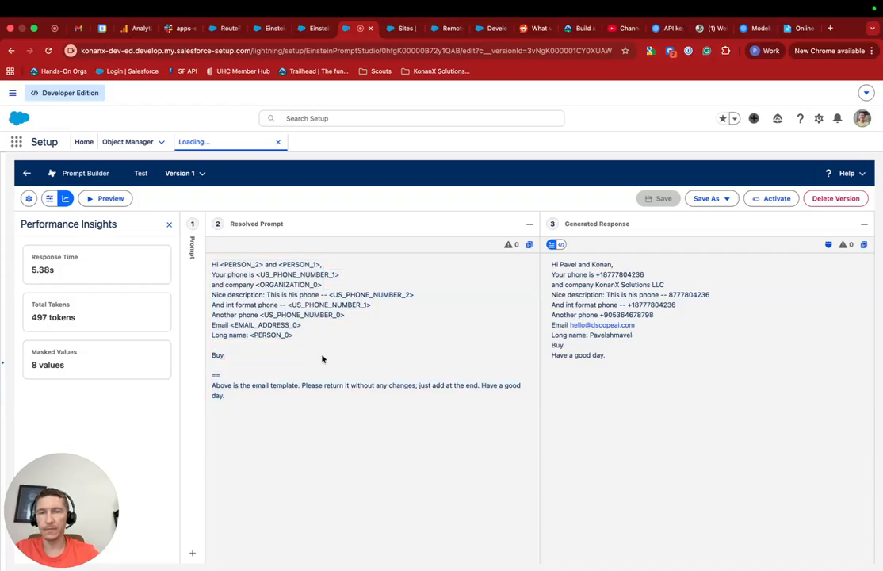
left_click_drag(553, 263, 633, 358)
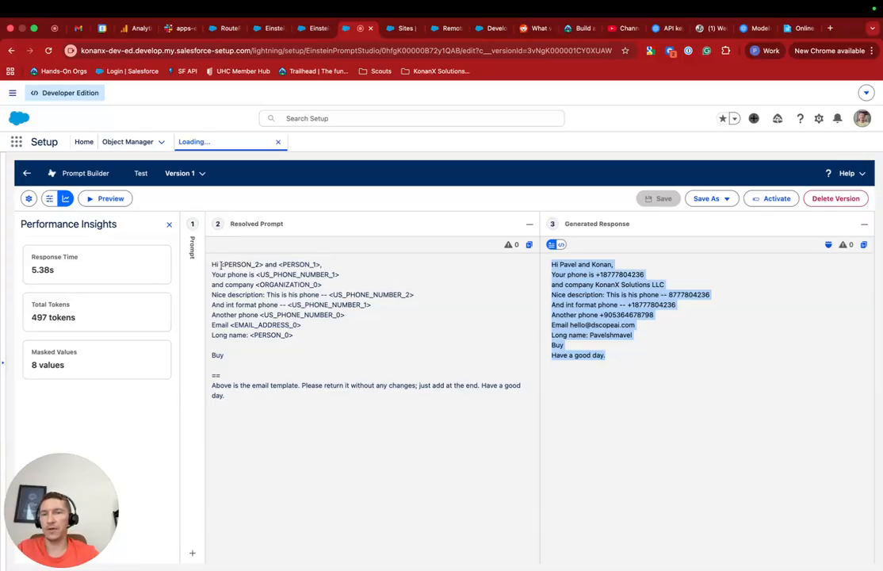
left_click_drag(212, 264, 306, 311)
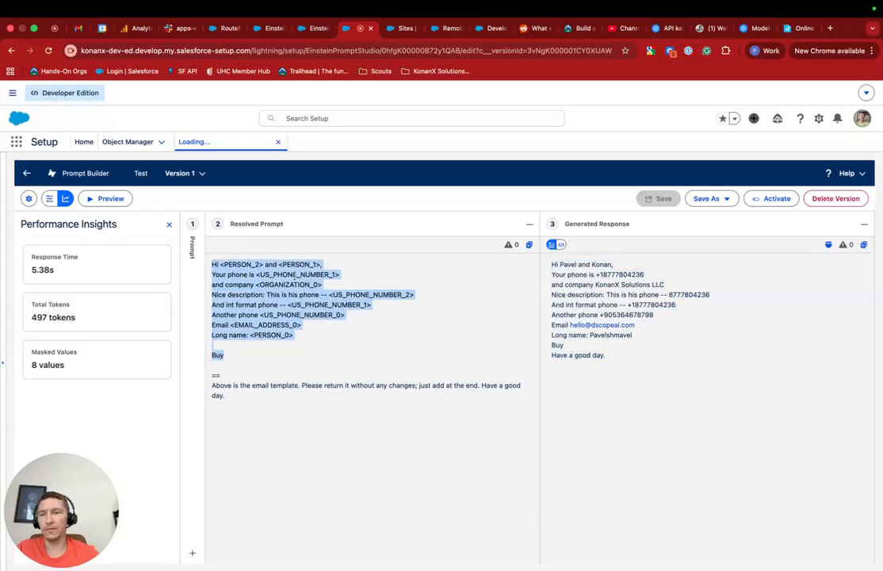
double_click(275, 274)
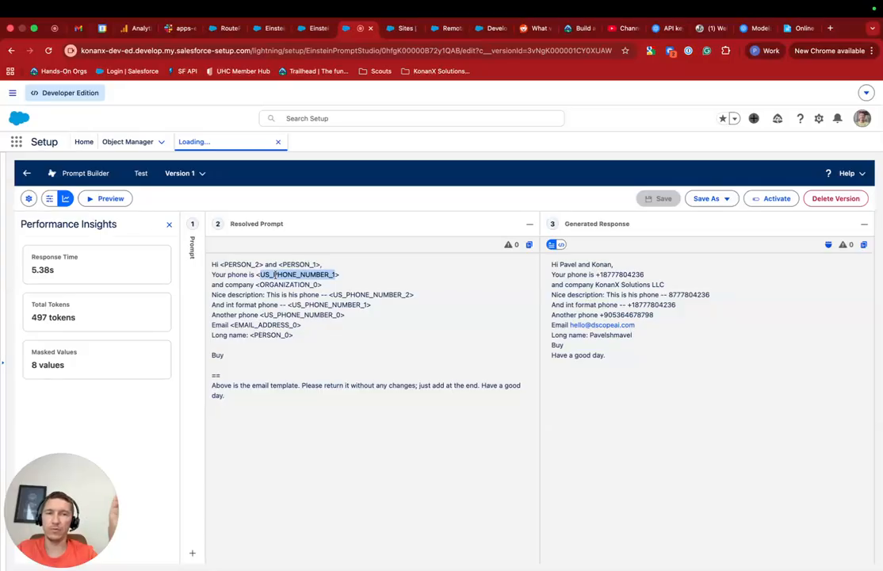
left_click_drag(211, 264, 308, 367)
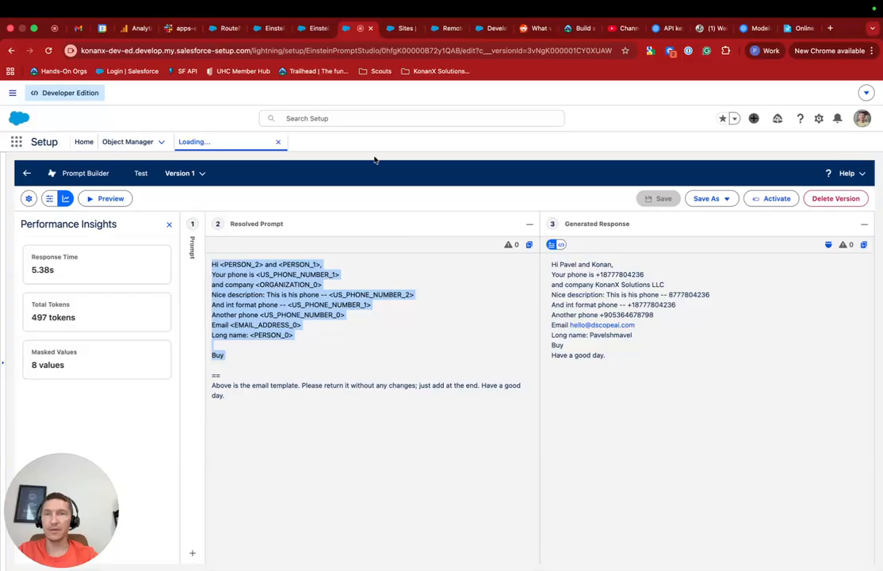
Step: Open OpenAIProxyRest.apxc in Developer Console and scroll through the proxy code
left_click(498, 29)
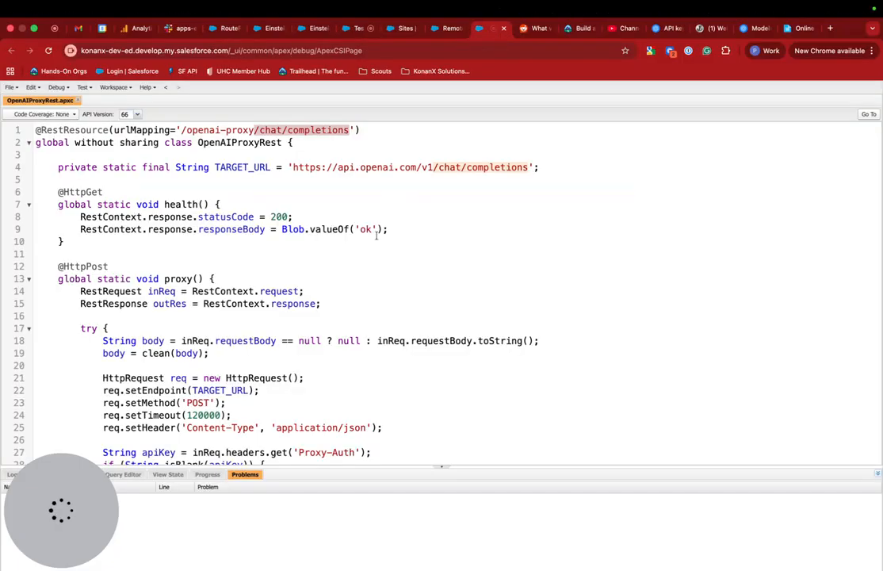
scroll(377, 235, "down", 5)
scroll(377, 235, "down", 10)
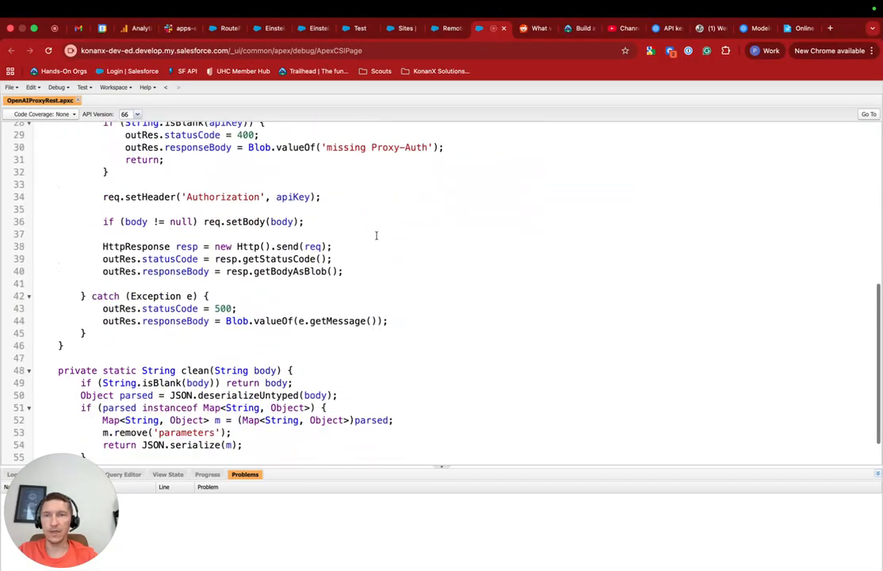
scroll(376, 235, "up", 8)
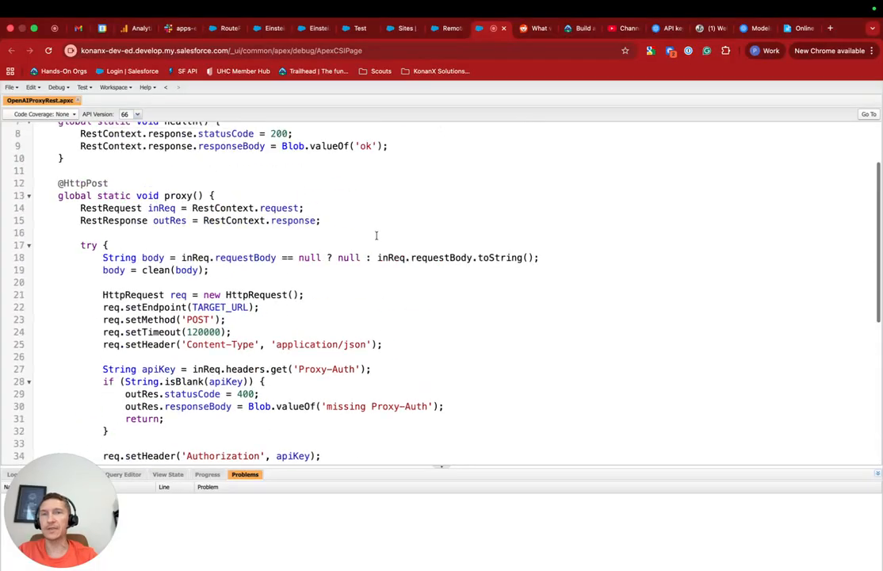
scroll(376, 235, "up", 3)
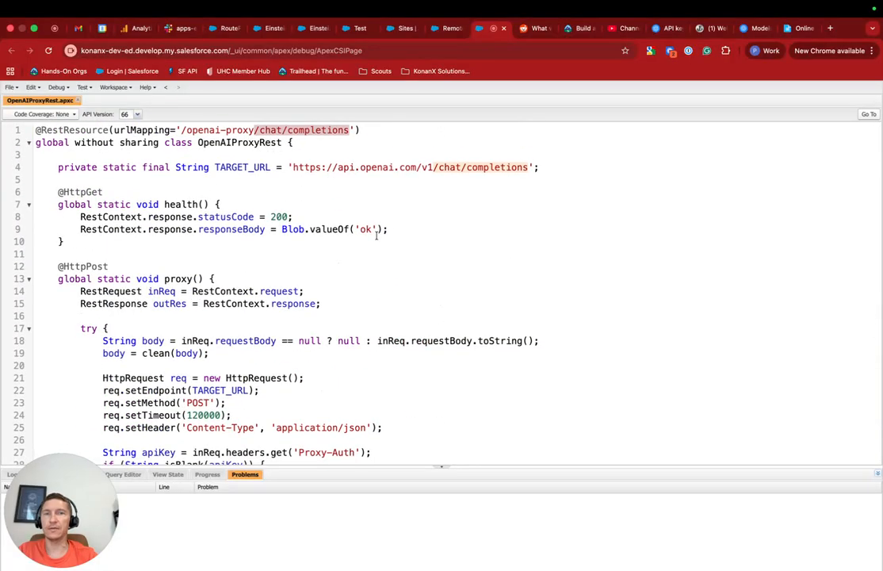